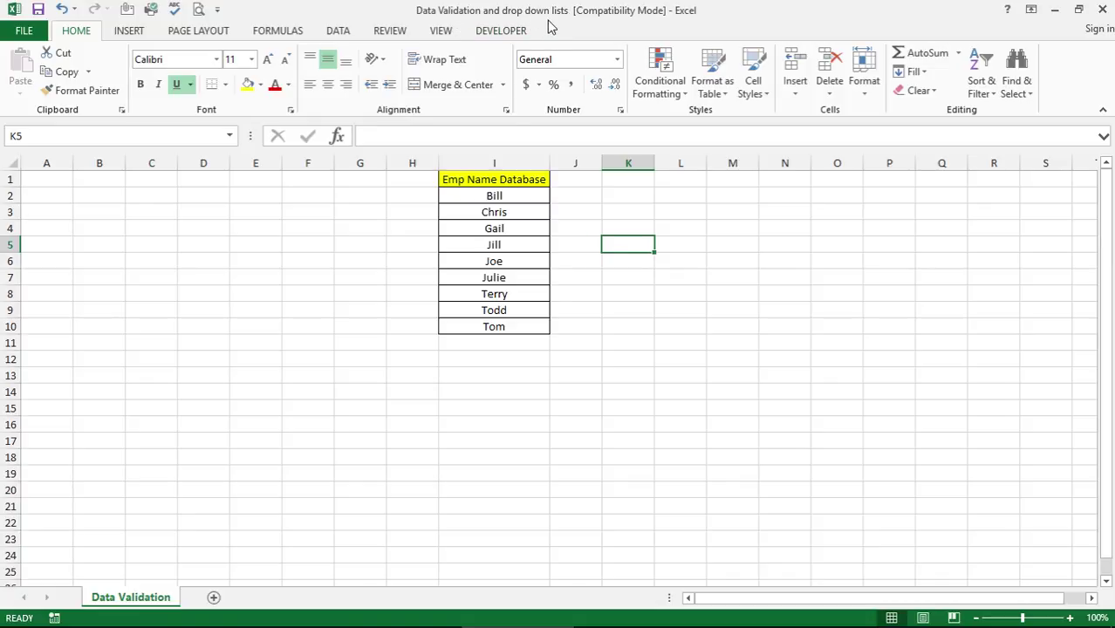
{"action": "left_click", "coordinate": [660, 211]}
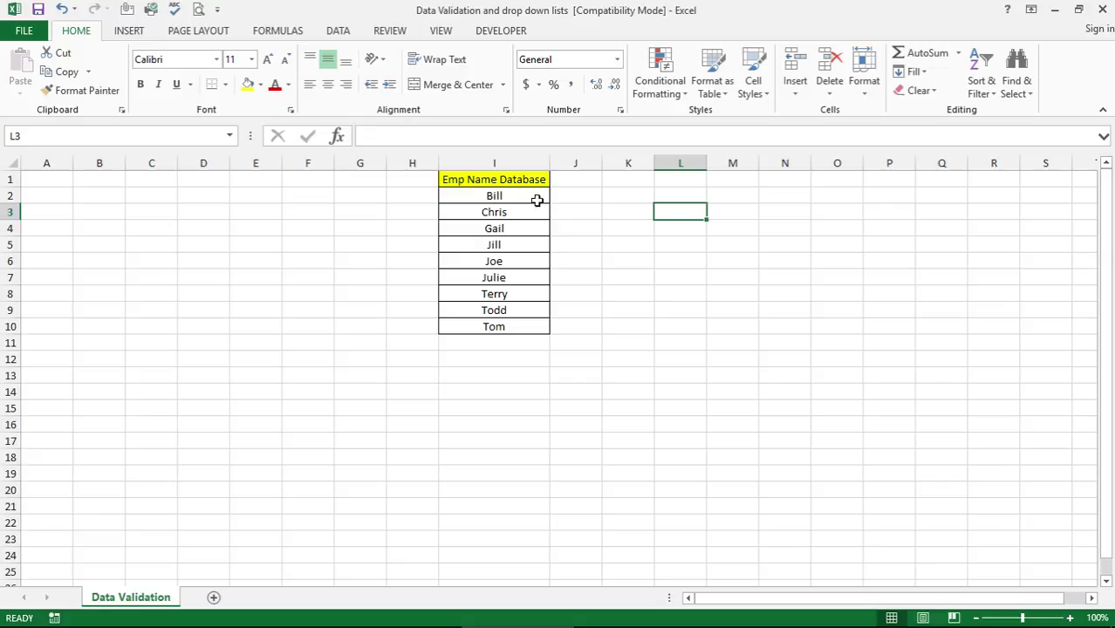
{"action": "left_click_drag", "start_coordinate": [530, 197], "coordinate": [533, 327]}
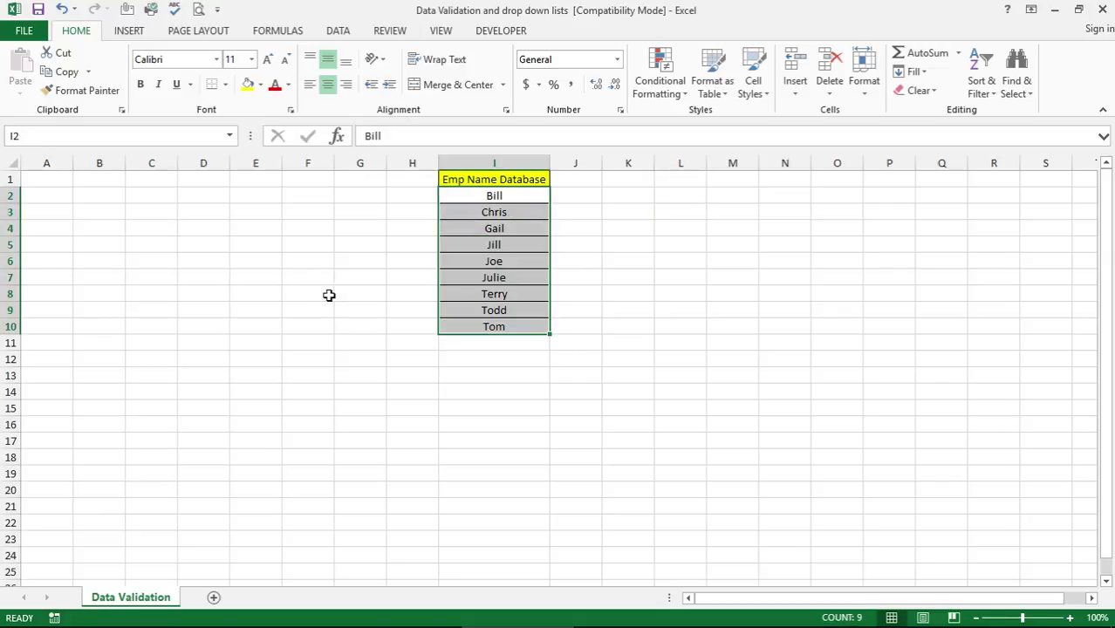
{"action": "left_click", "coordinate": [310, 266]}
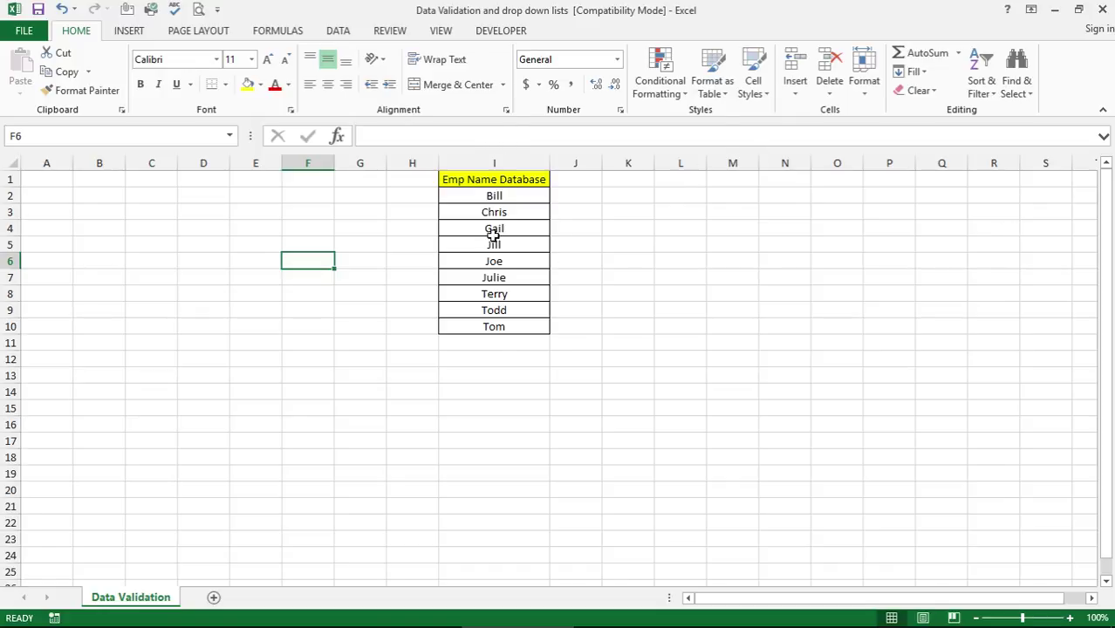
- Enter the header "Employee Name" in cell A1 and fit column A's width to the text
{"action": "left_click", "coordinate": [42, 180]}
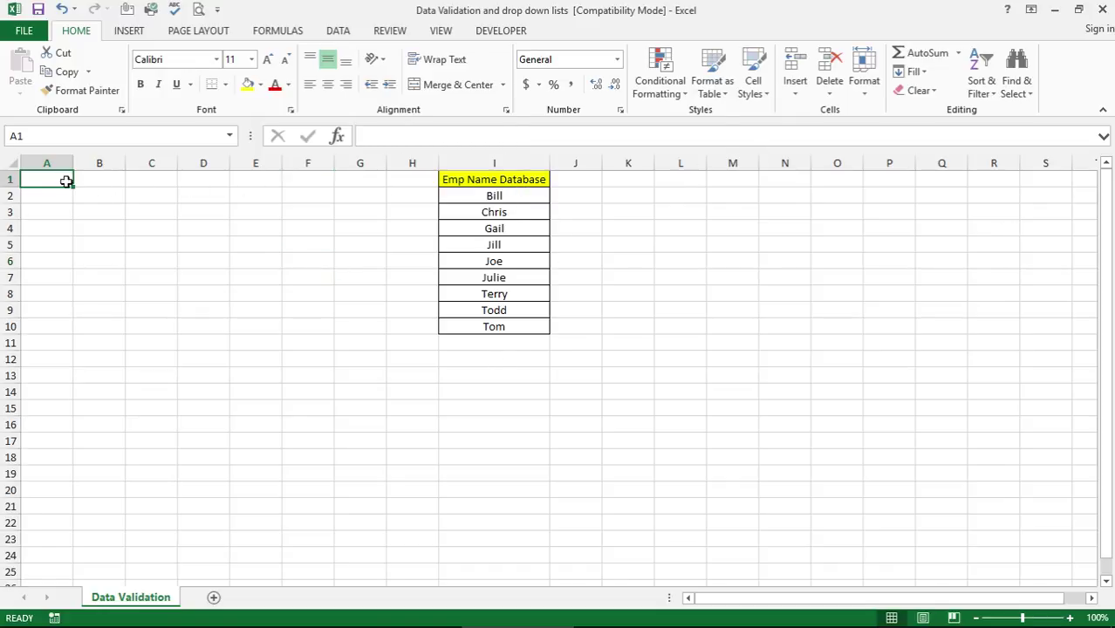
{"action": "type", "text": "Employee Name"}
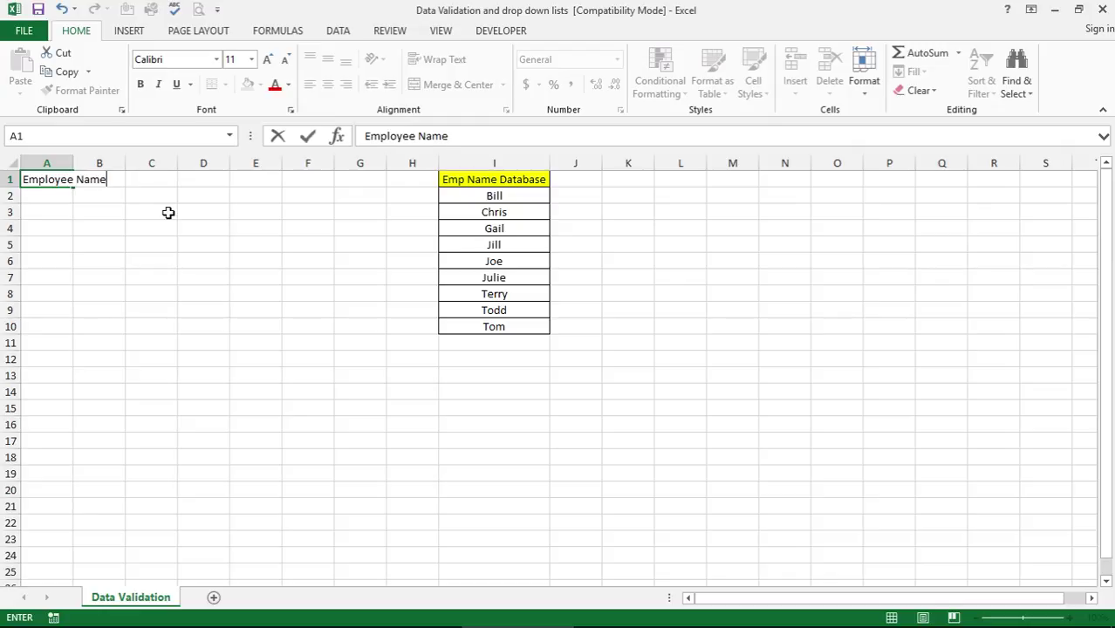
{"action": "key", "text": "Return"}
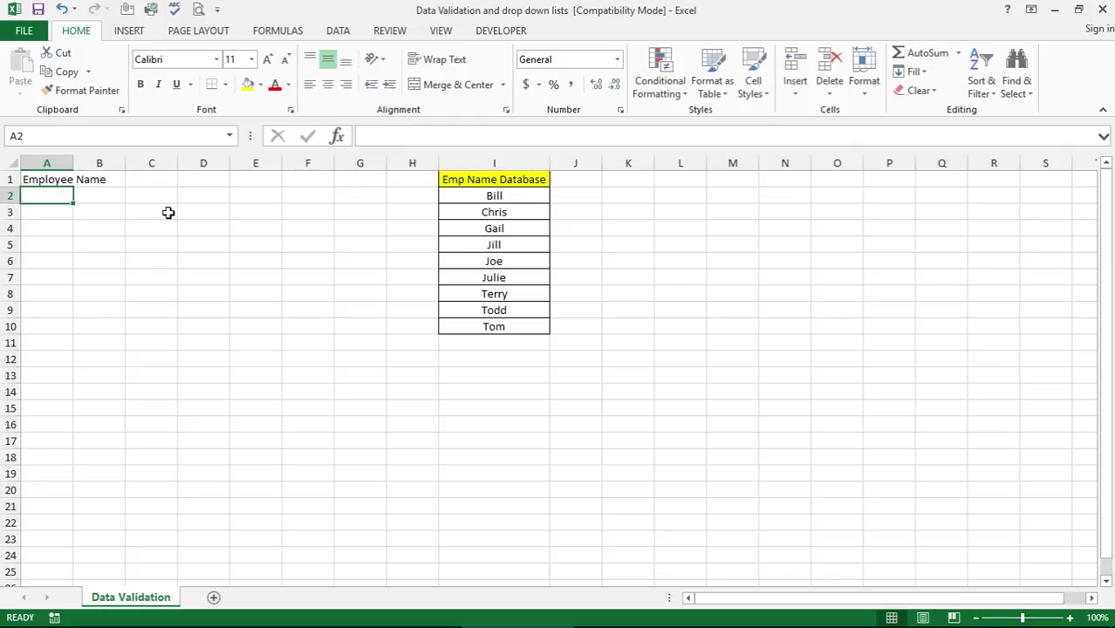
{"action": "double_click", "coordinate": [73, 163]}
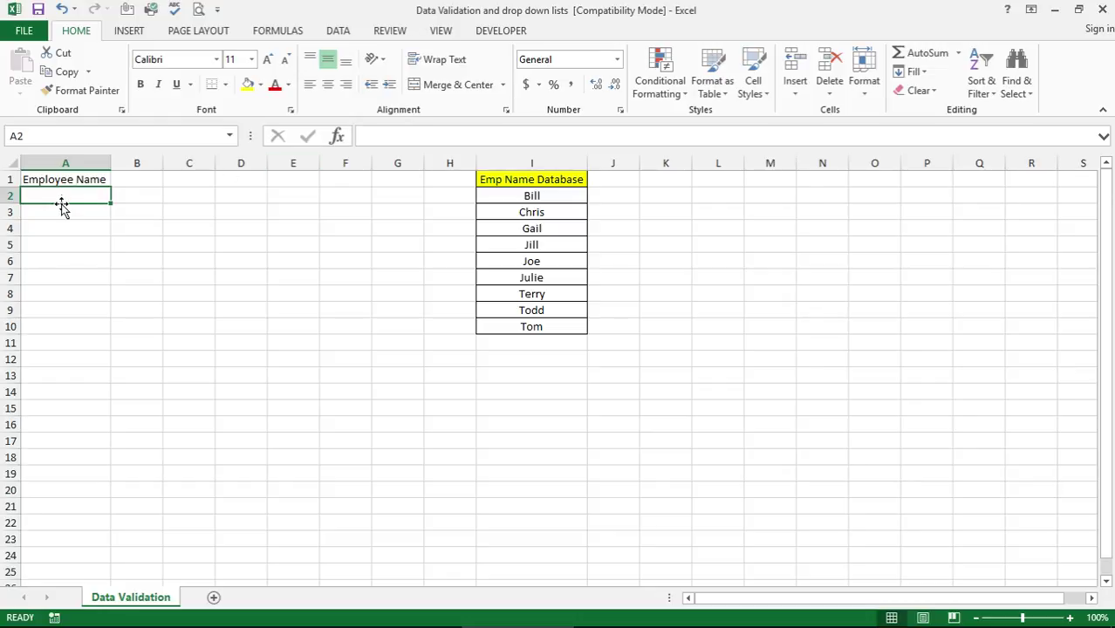
- Start a data validation rule for cells A2:A10 that allows values from a List
{"action": "left_click_drag", "start_coordinate": [60, 194], "coordinate": [75, 324]}
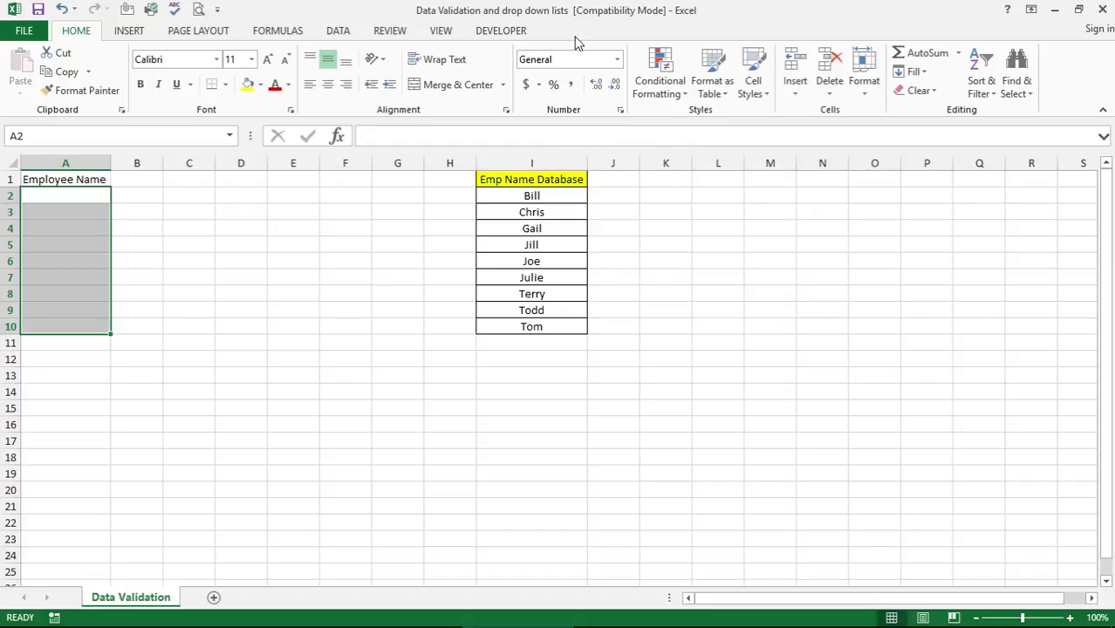
{"action": "left_click", "coordinate": [337, 29]}
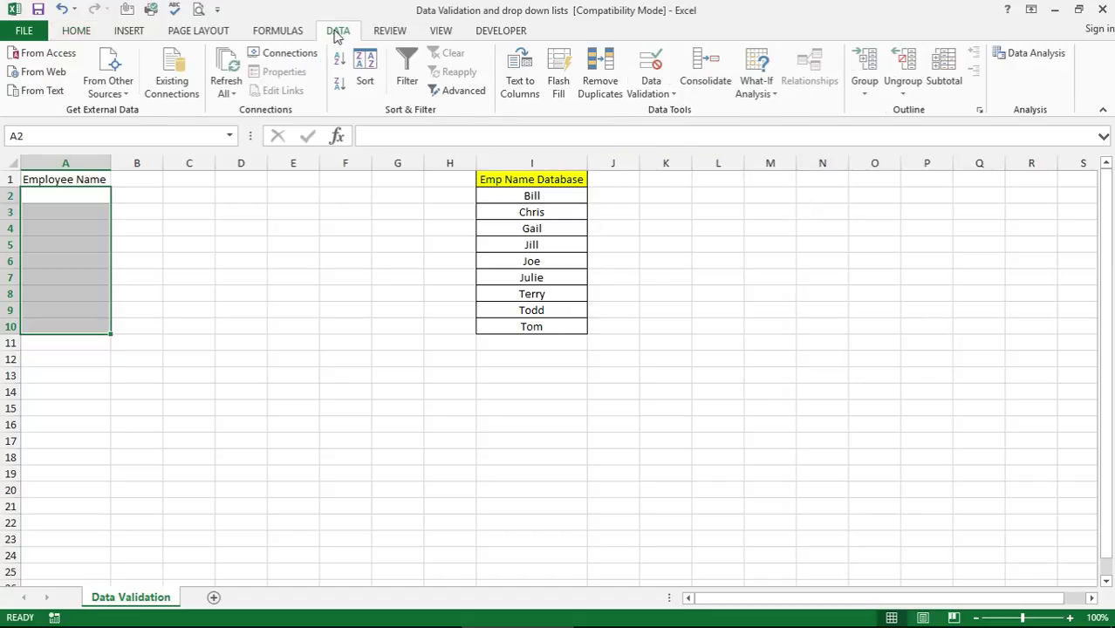
{"action": "left_click", "coordinate": [672, 93]}
{"action": "left_click", "coordinate": [670, 94]}
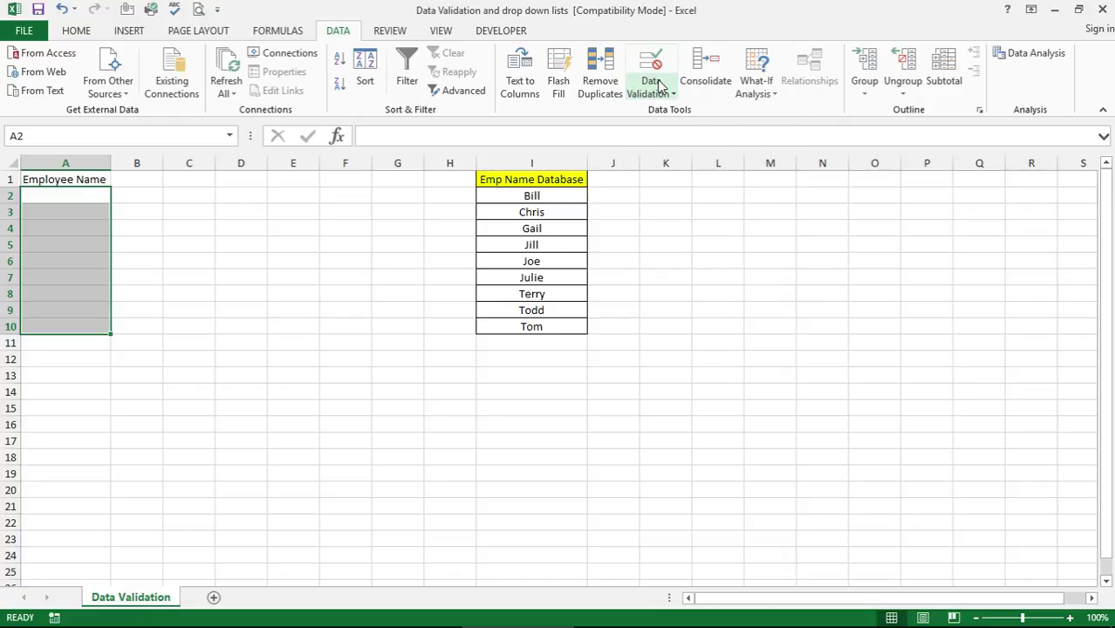
{"action": "left_click", "coordinate": [670, 93]}
{"action": "left_click", "coordinate": [676, 111]}
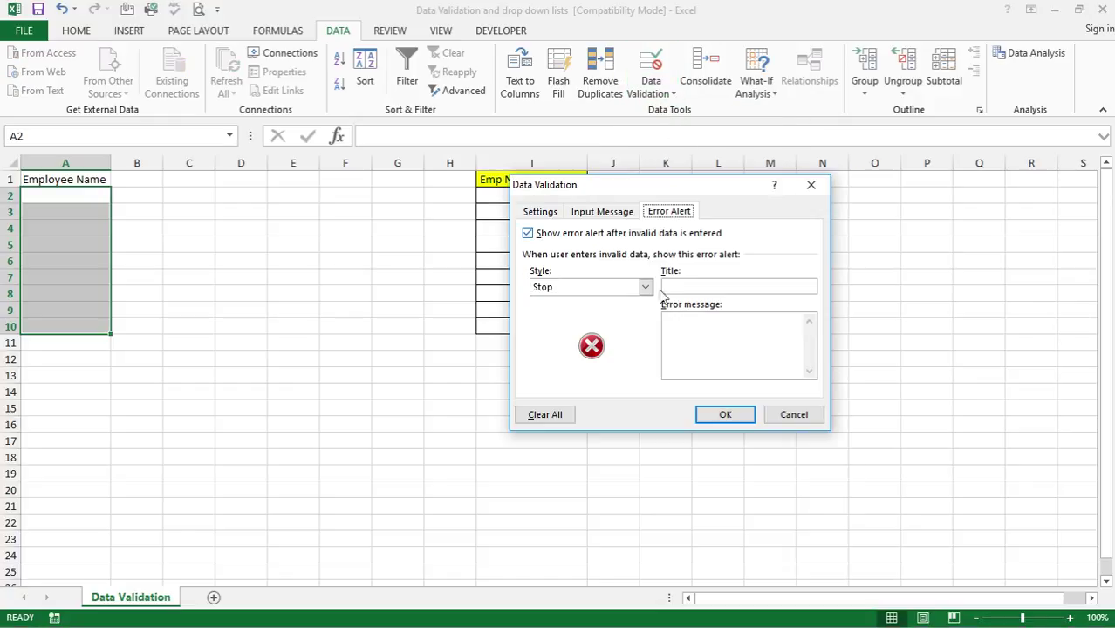
{"action": "left_click", "coordinate": [539, 212]}
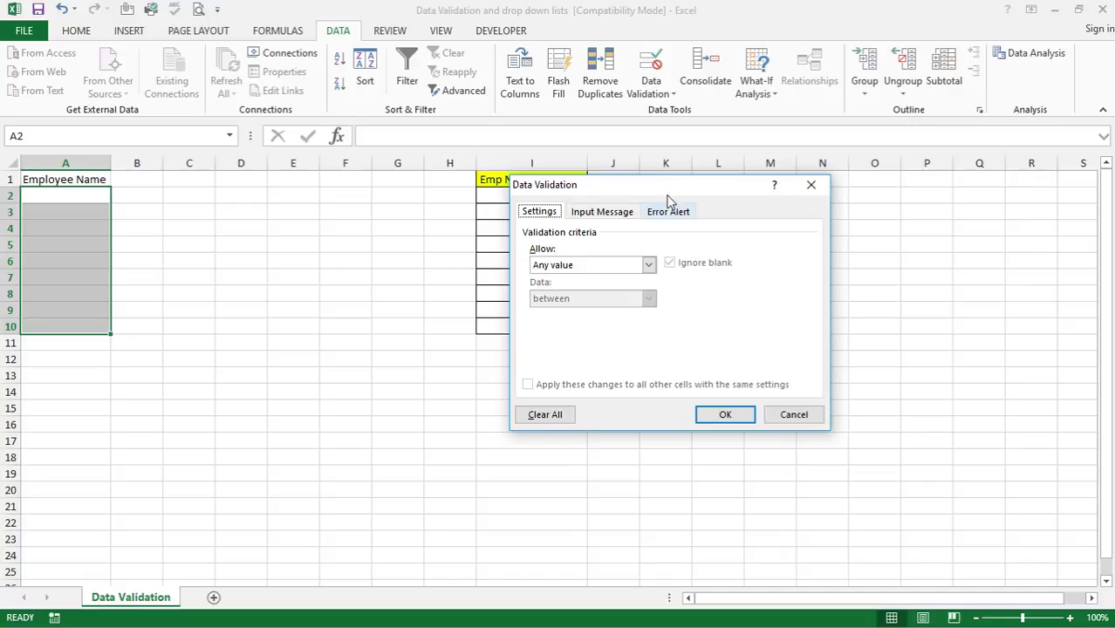
{"action": "left_click_drag", "start_coordinate": [667, 185], "coordinate": [706, 187]}
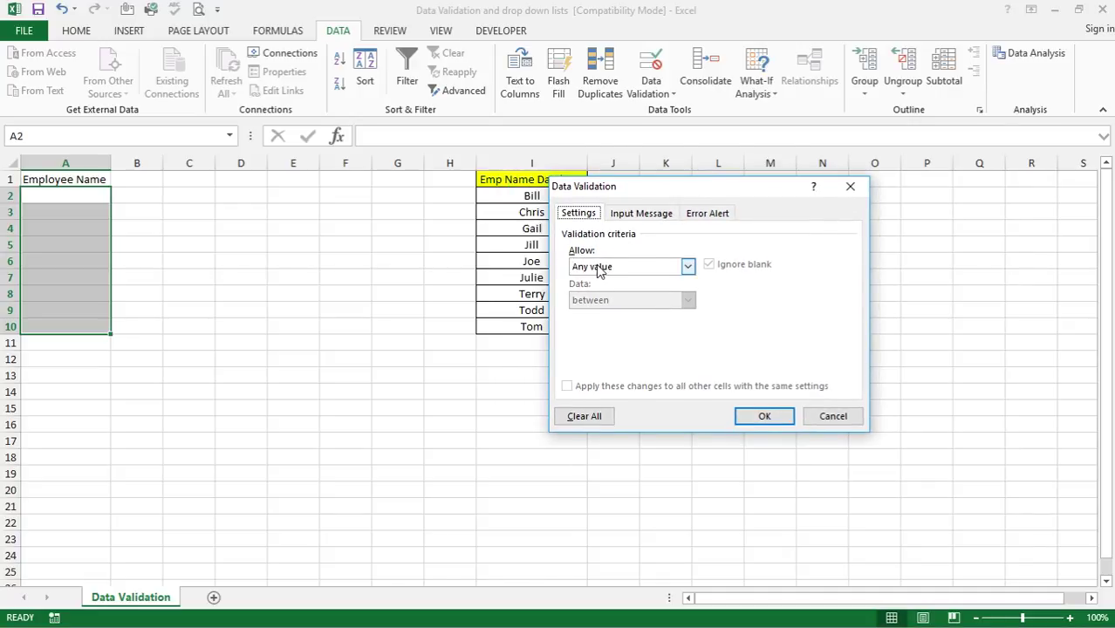
{"action": "left_click", "coordinate": [688, 267]}
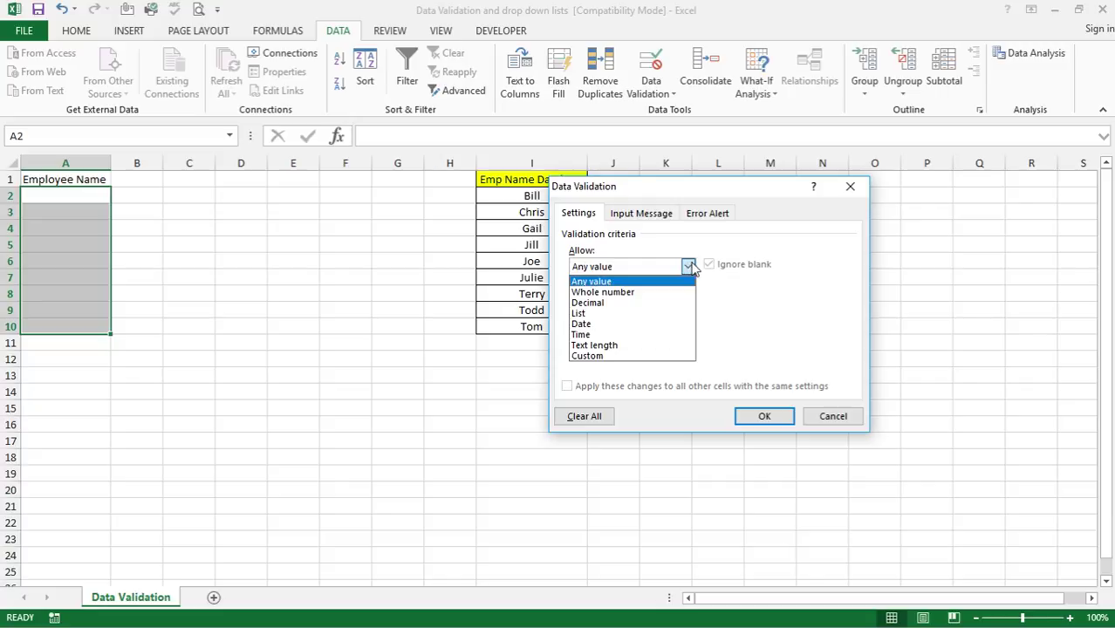
{"action": "left_click", "coordinate": [626, 314]}
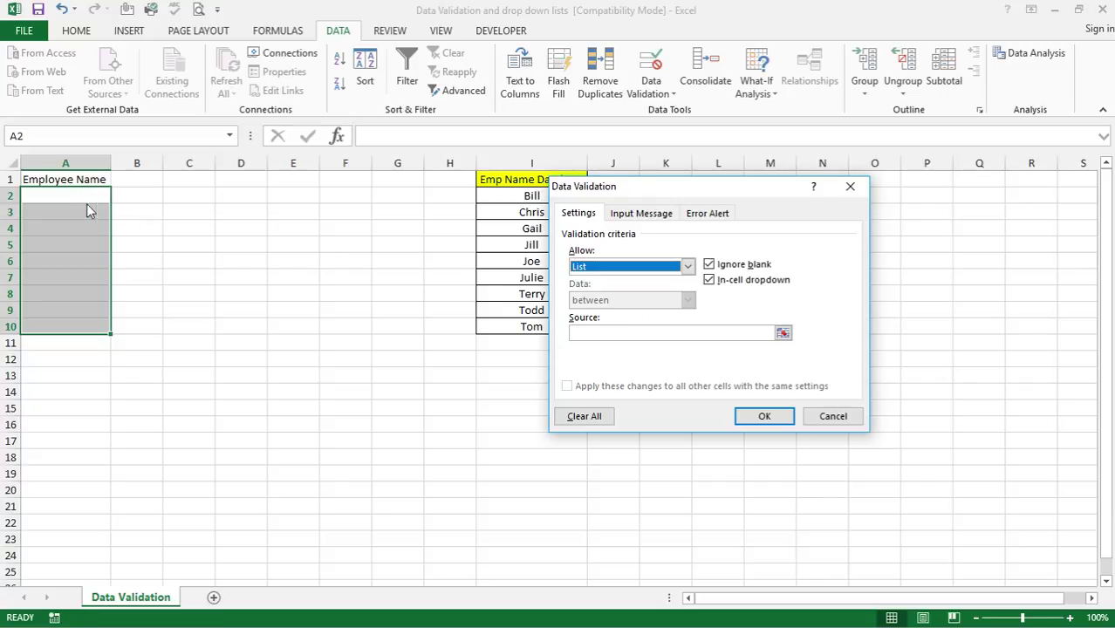
- Set the validation list's source to the employee names in $I$2:$I$10
{"action": "left_click_drag", "start_coordinate": [699, 194], "coordinate": [815, 193]}
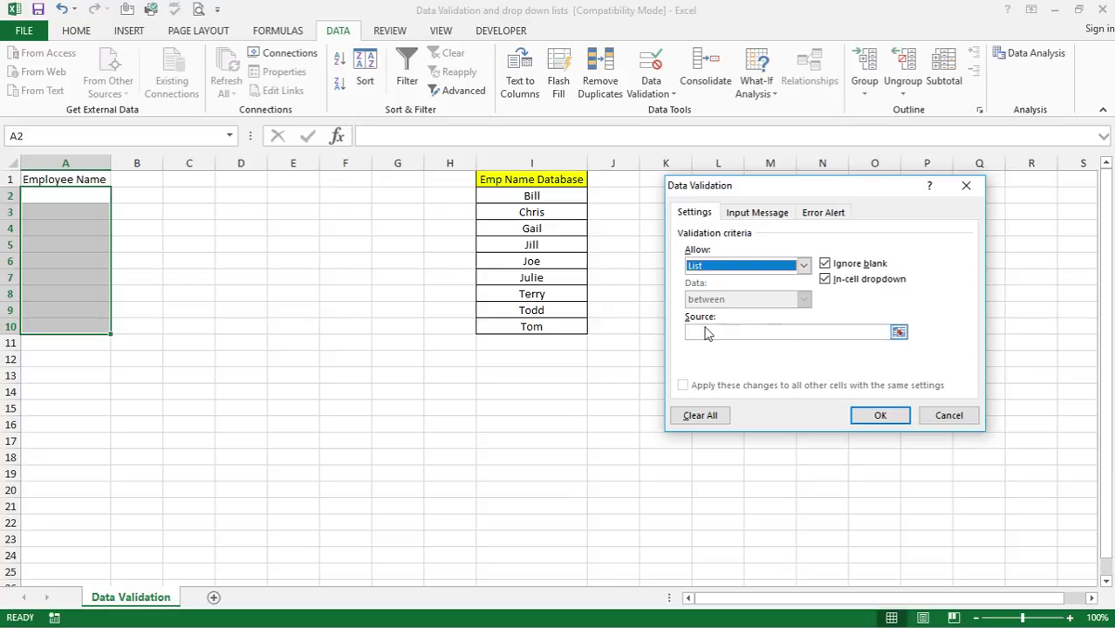
{"action": "left_click", "coordinate": [898, 332]}
{"action": "left_click_drag", "start_coordinate": [528, 197], "coordinate": [525, 325]}
{"action": "left_click", "coordinate": [974, 206]}
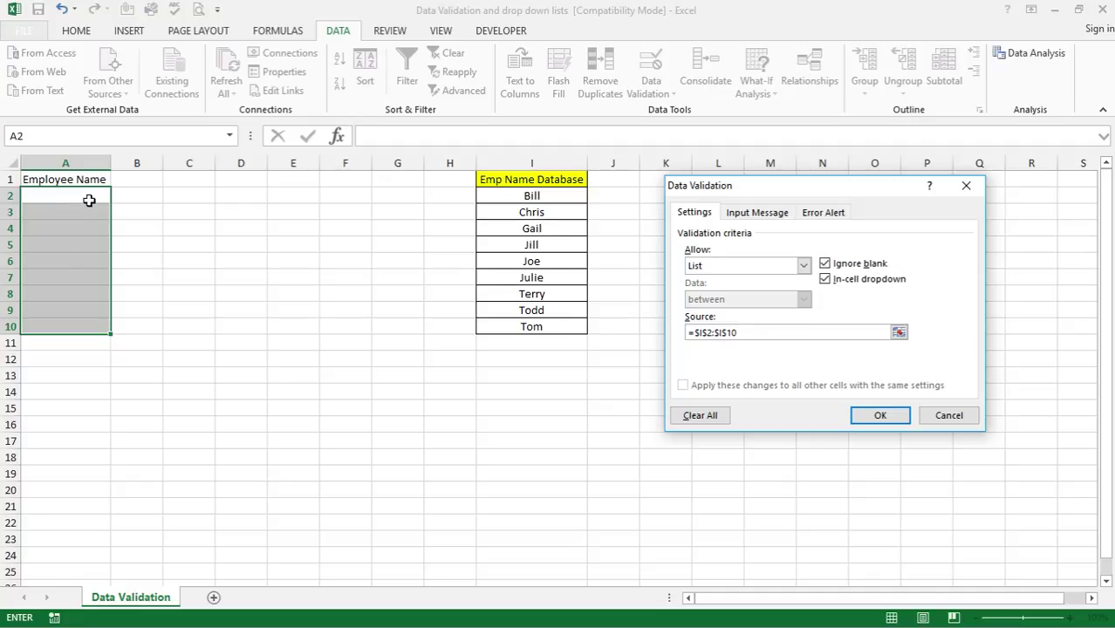
- Add the input message "Please enter employee name" to the validation rule
{"action": "left_click", "coordinate": [753, 220]}
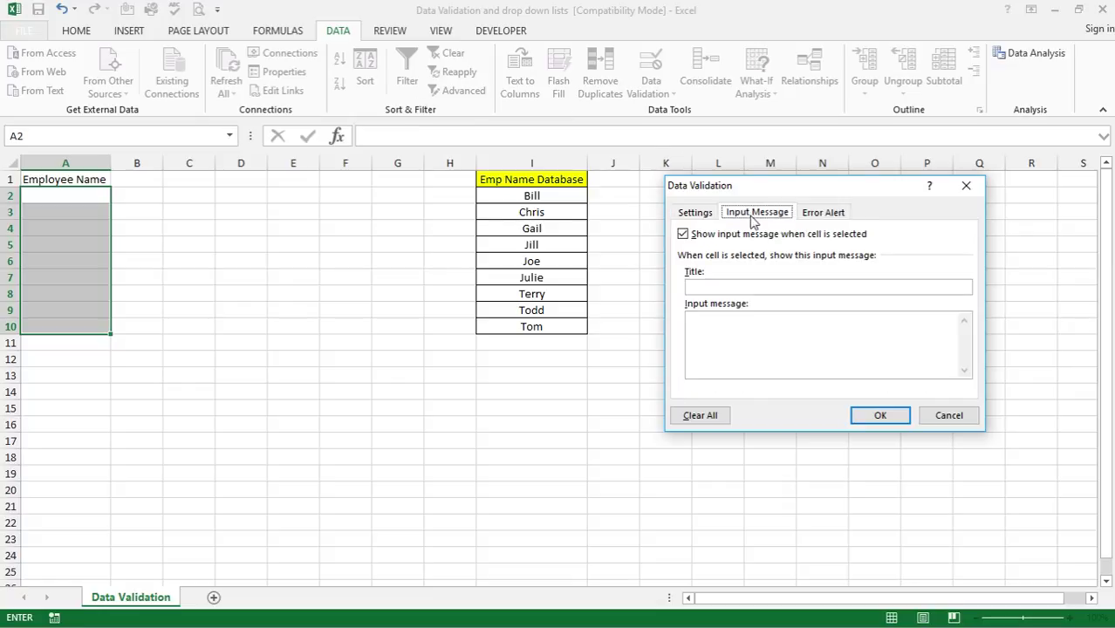
{"action": "left_click", "coordinate": [716, 350]}
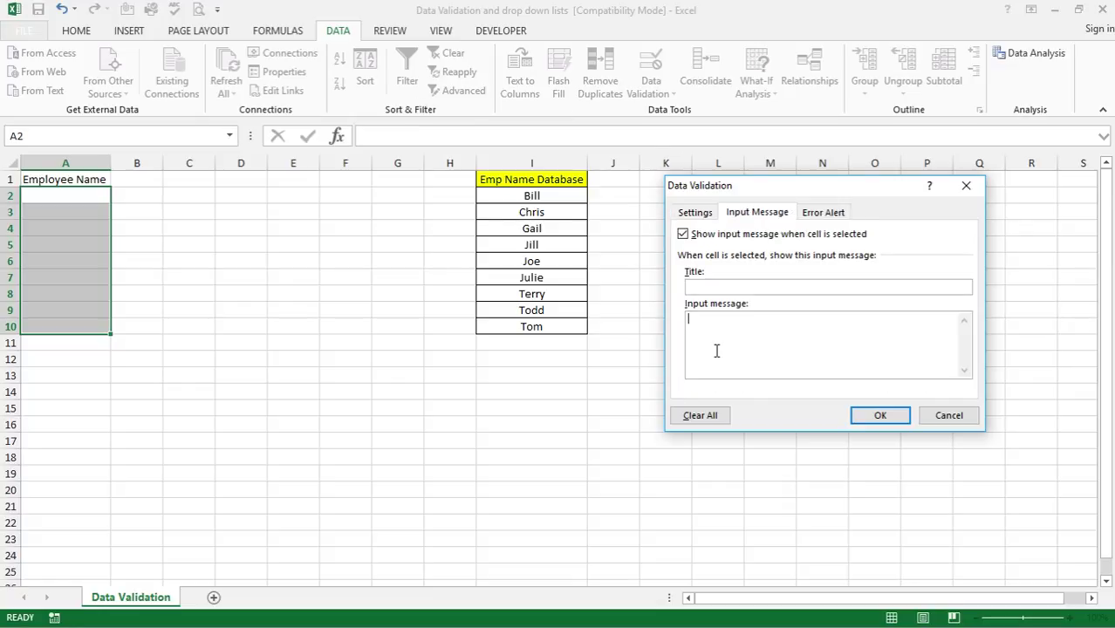
{"action": "type", "text": "Please enter employee name"}
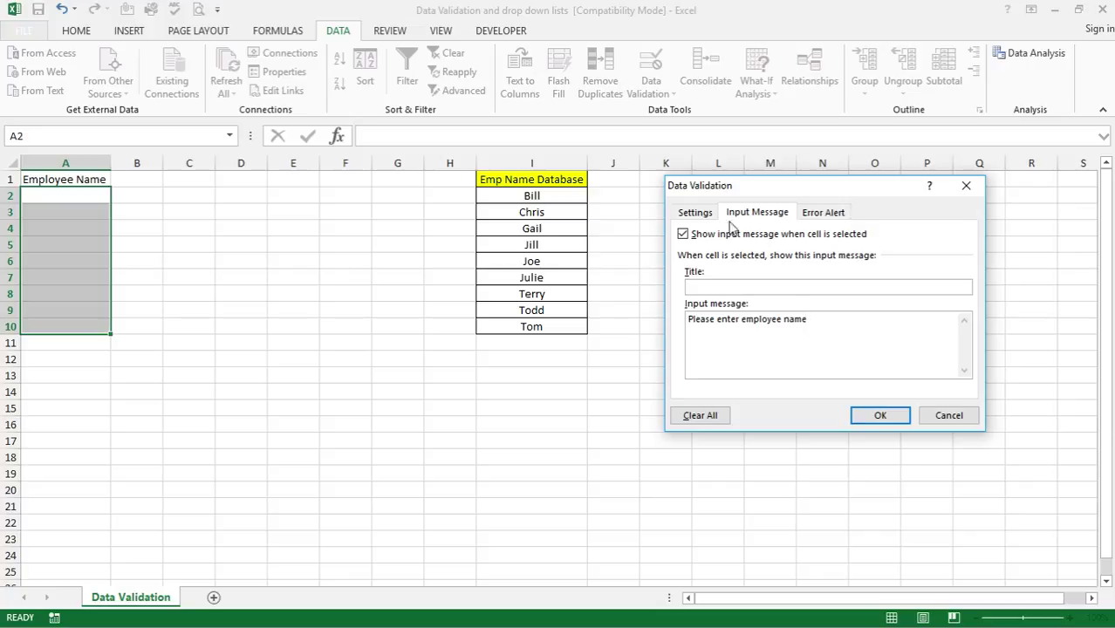
- Turn off Ignore blank in the validation criteria and apply the rule to the selected cells
{"action": "left_click", "coordinate": [702, 216]}
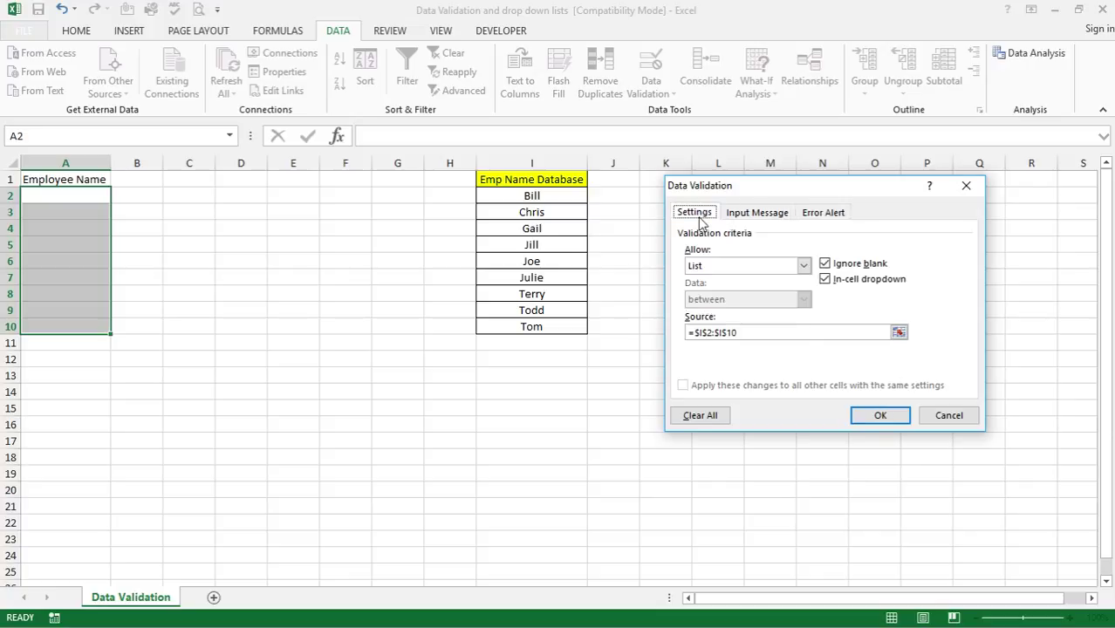
{"action": "left_click", "coordinate": [826, 265]}
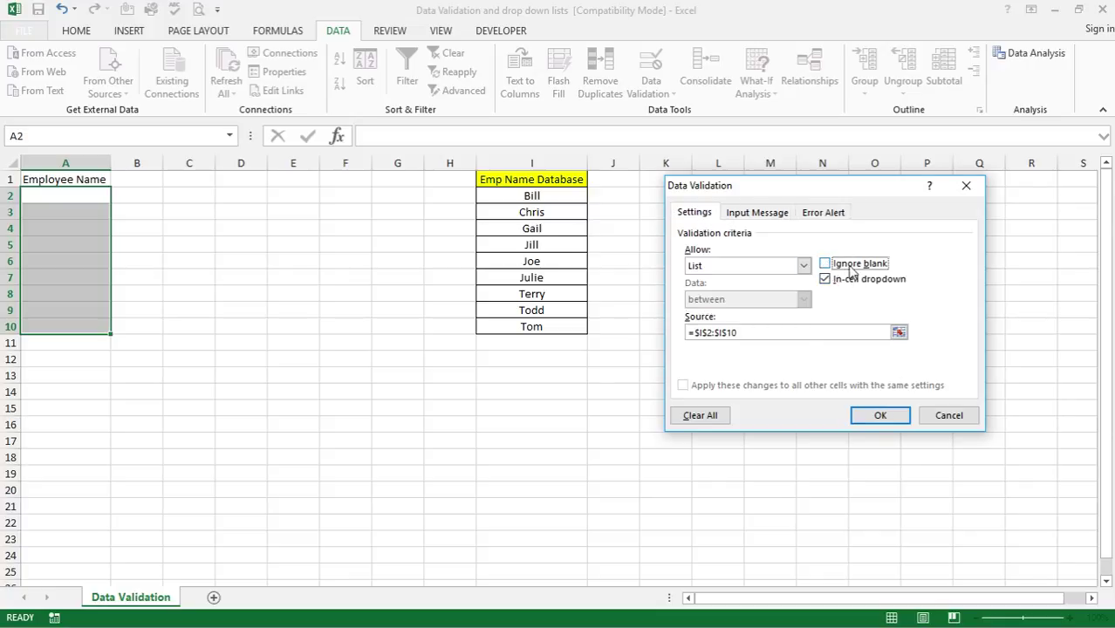
{"action": "left_click", "coordinate": [879, 416]}
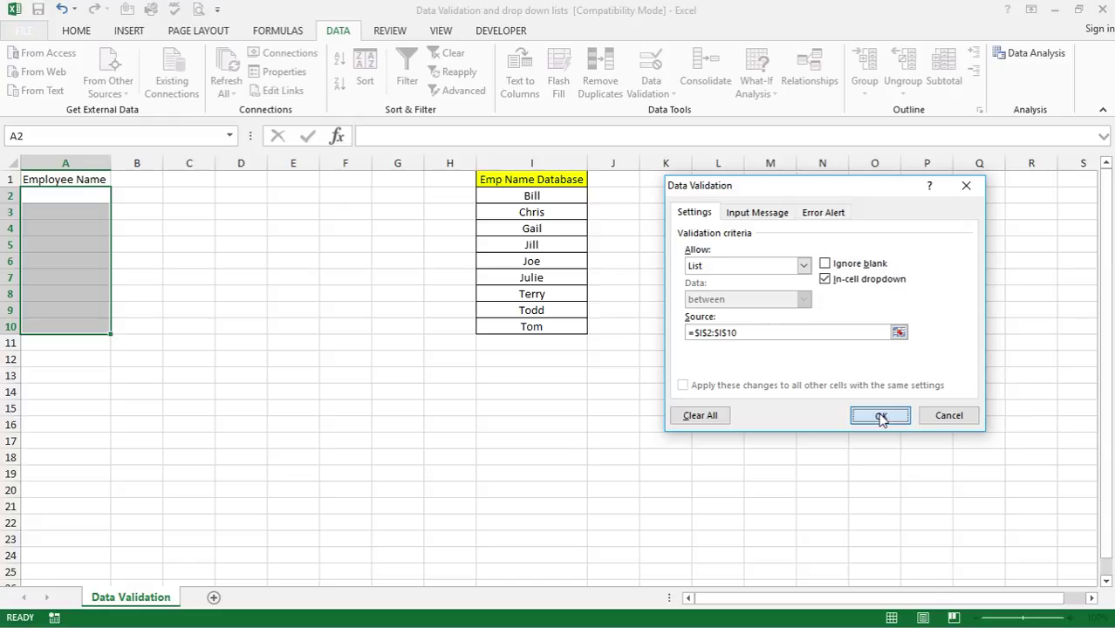
- Fill cell A2 with the fifth employee from its drop-down list
{"action": "left_click", "coordinate": [358, 359]}
{"action": "left_click", "coordinate": [45, 195]}
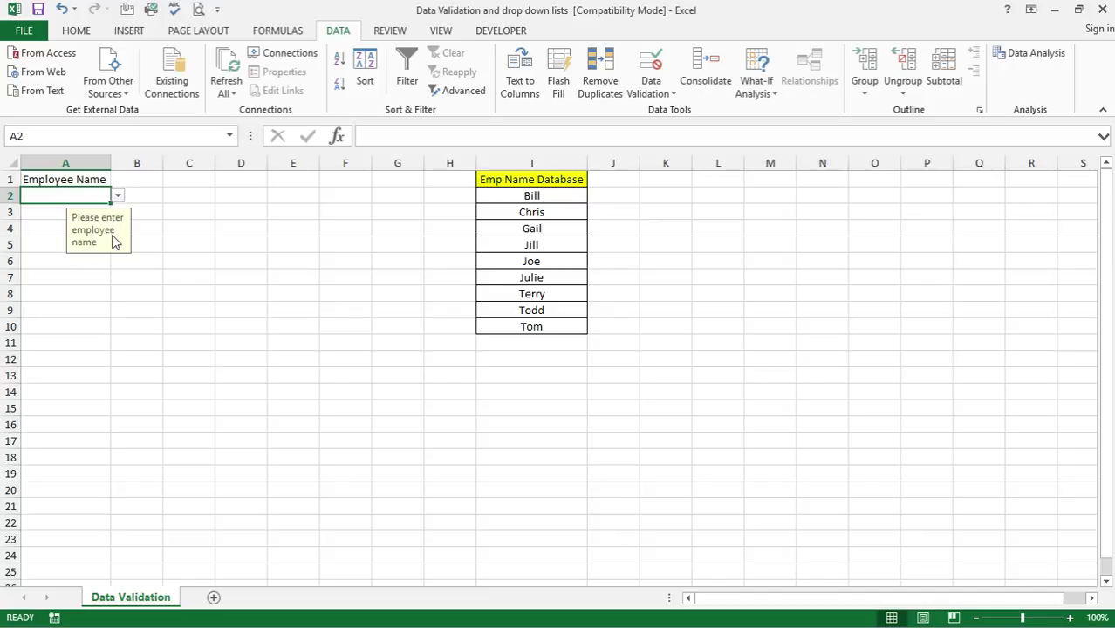
{"action": "left_click", "coordinate": [118, 196]}
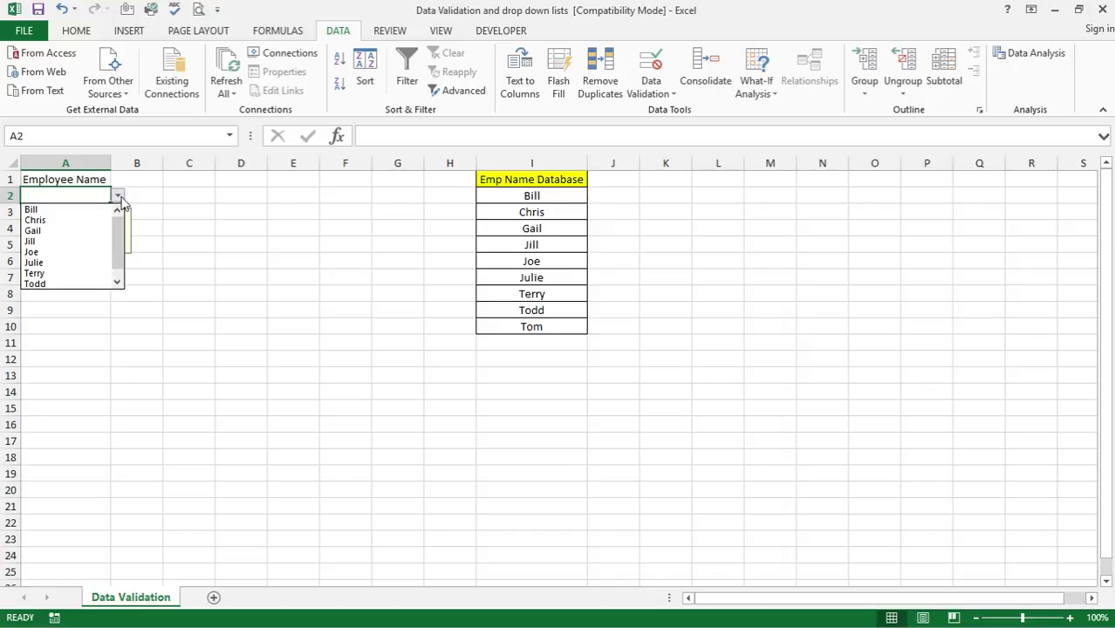
{"action": "left_click", "coordinate": [74, 254]}
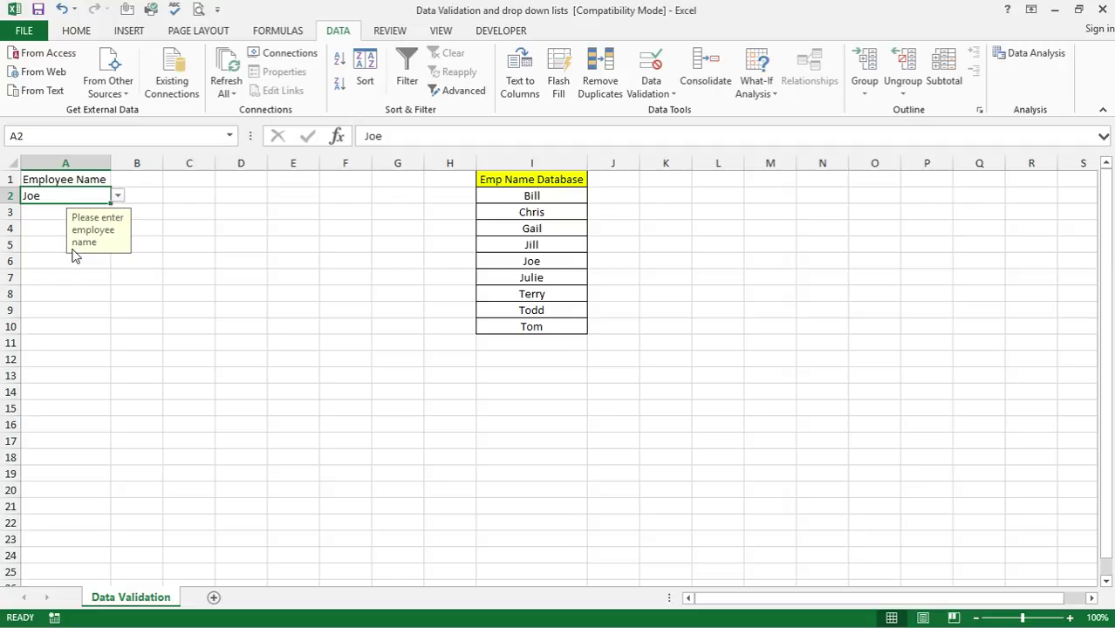
{"action": "left_click", "coordinate": [248, 322]}
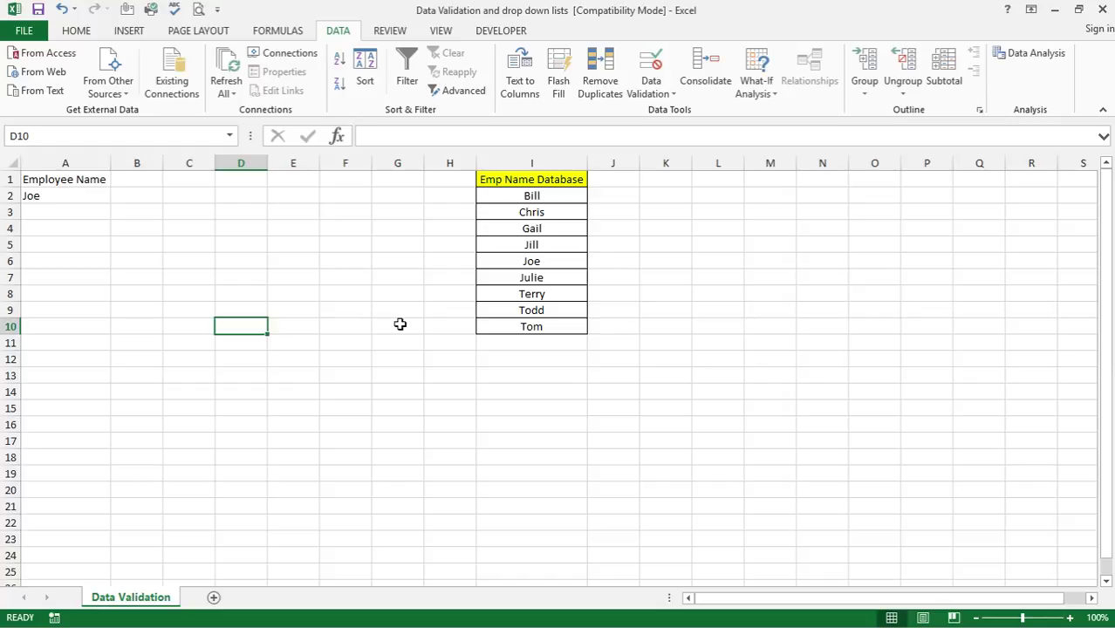
- Enter the headers "Clock in", "Clock out" and "# of Days worked" in cells B1, C1 and D1
{"action": "left_click", "coordinate": [139, 181]}
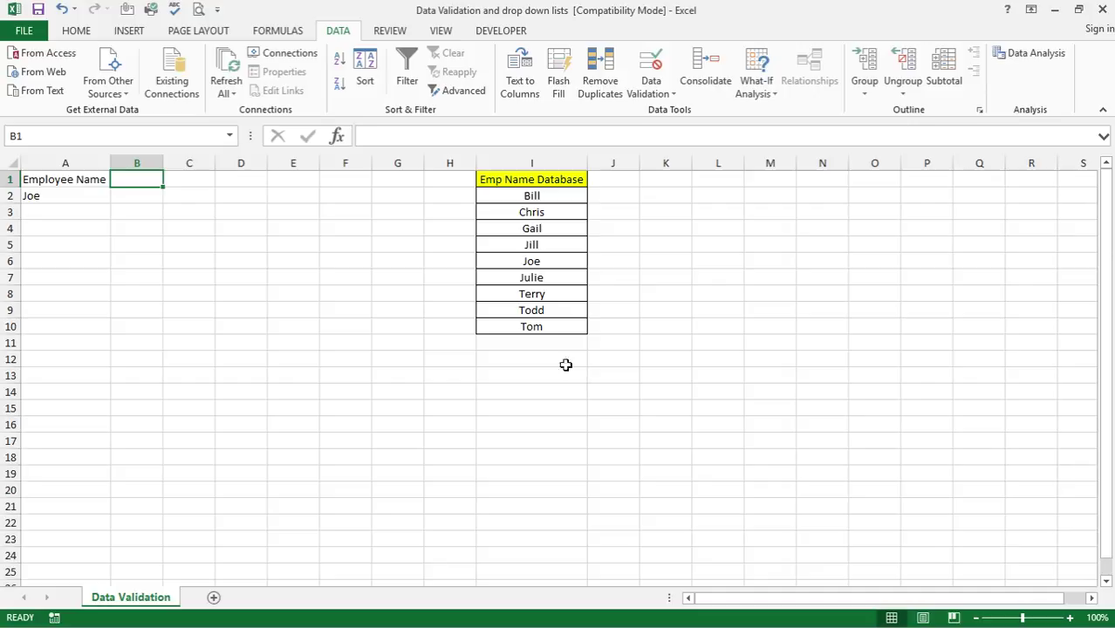
{"action": "type", "text": "Clock in"}
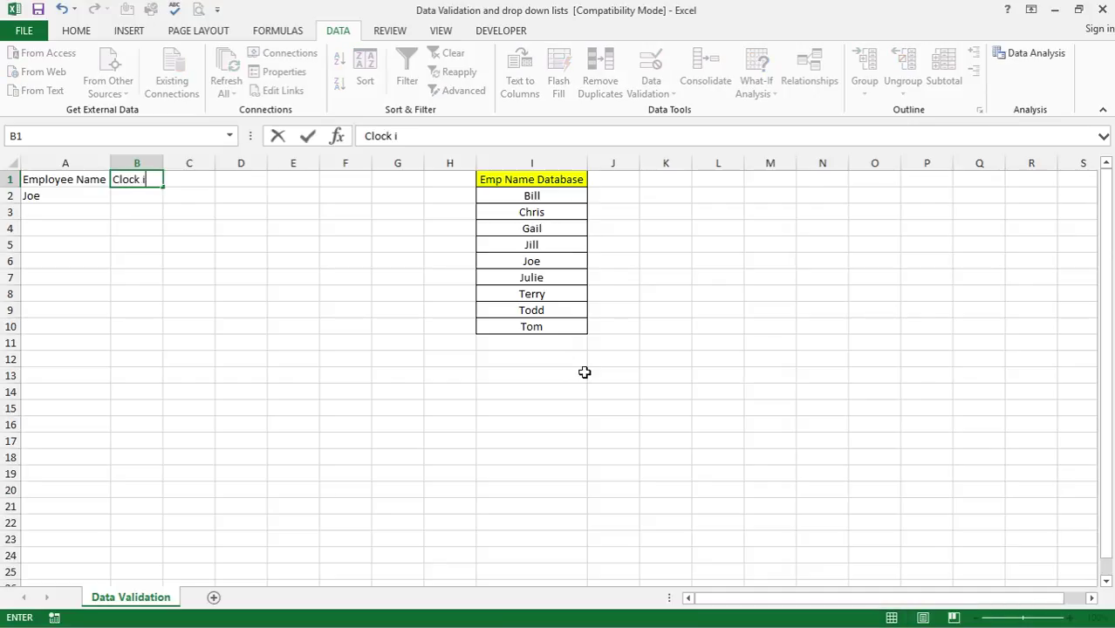
{"action": "key", "text": "Tab"}
{"action": "type", "text": "Clock "}
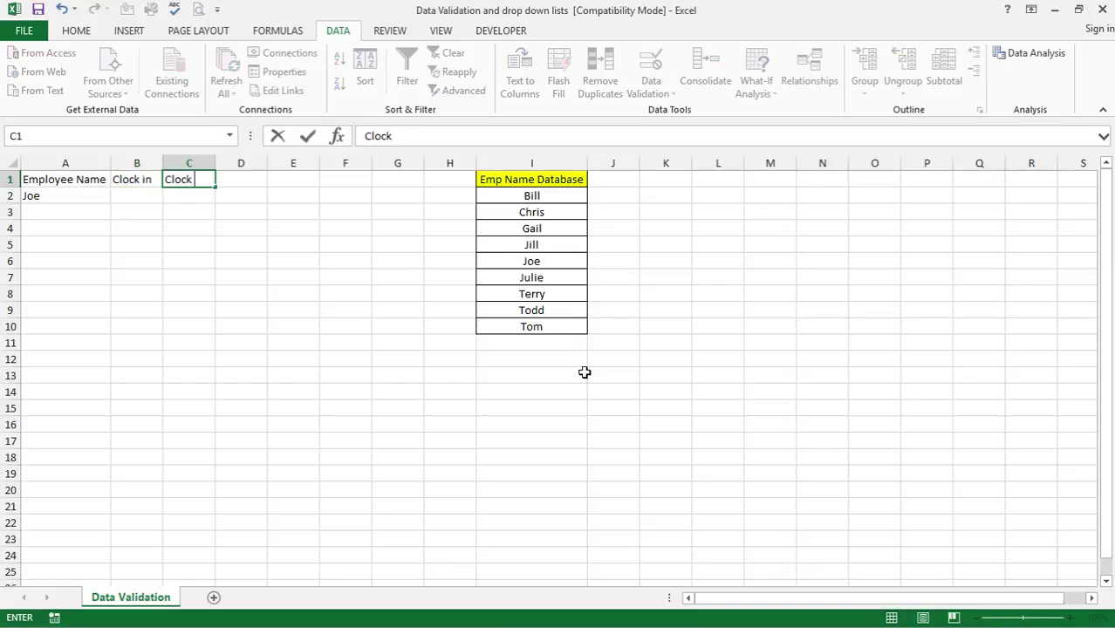
{"action": "type", "text": "out"}
{"action": "key", "text": "Tab"}
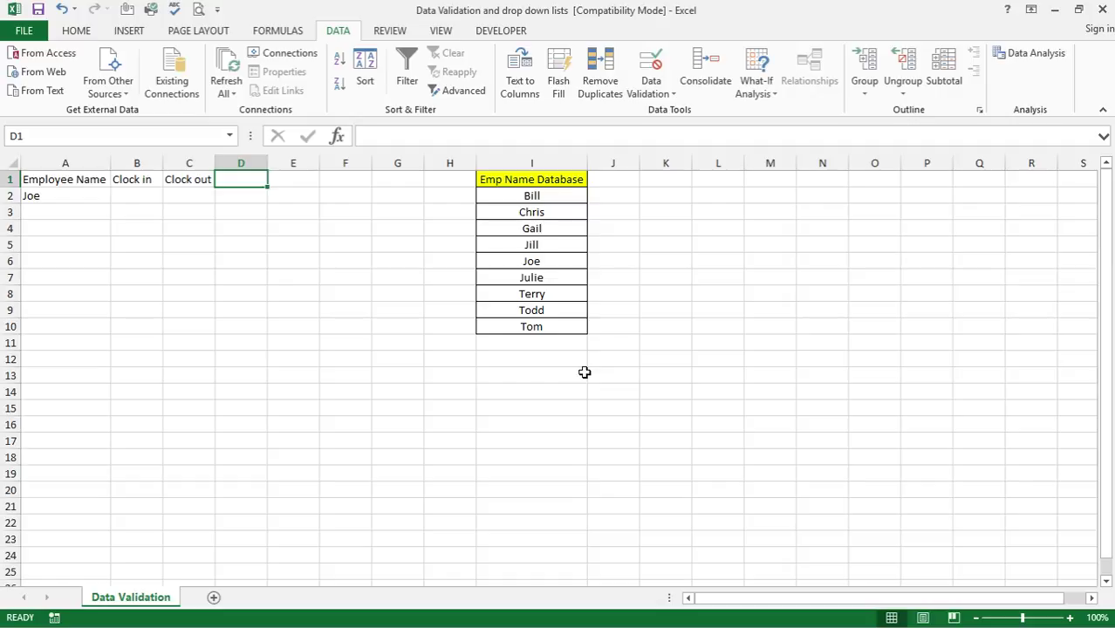
{"action": "type", "text": "# of"}
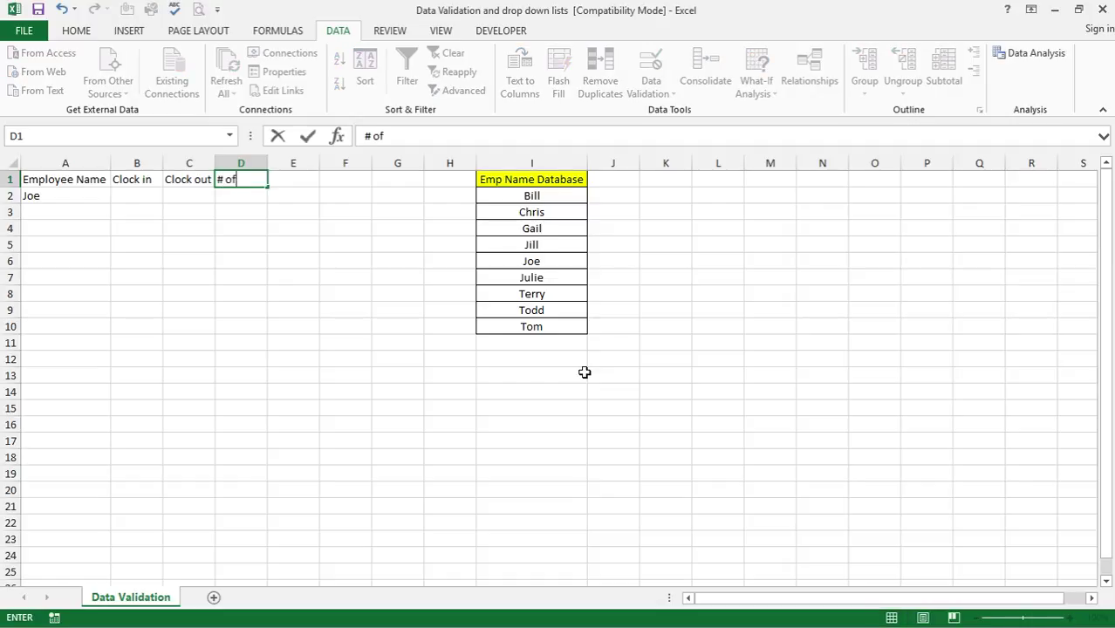
{"action": "type", "text": " Days worked"}
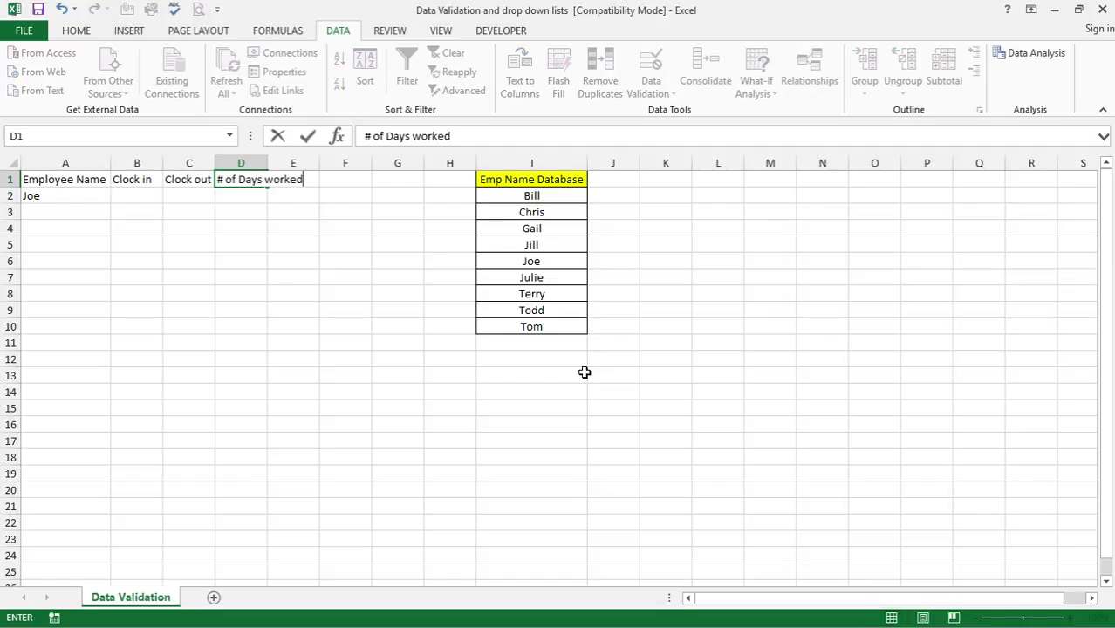
{"action": "key", "text": "Return"}
- Change the header in cell D1 to "# of Days in the week worked"
{"action": "left_click_drag", "start_coordinate": [269, 164], "coordinate": [270, 165]}
{"action": "left_click", "coordinate": [237, 179]}
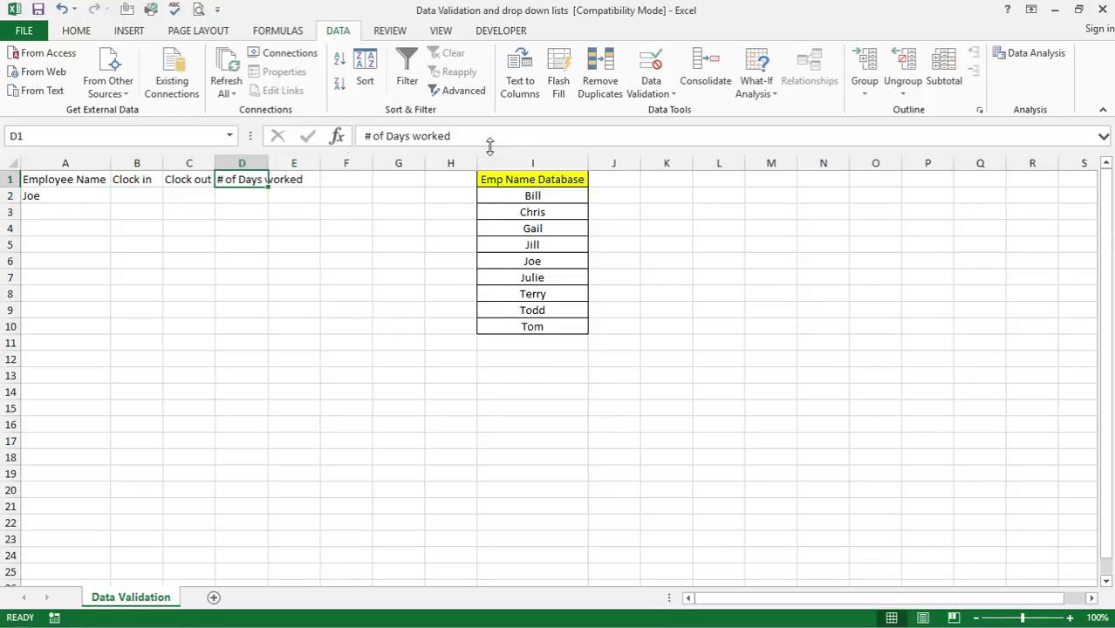
{"action": "left_click", "coordinate": [415, 136]}
{"action": "type", "text": "in "}
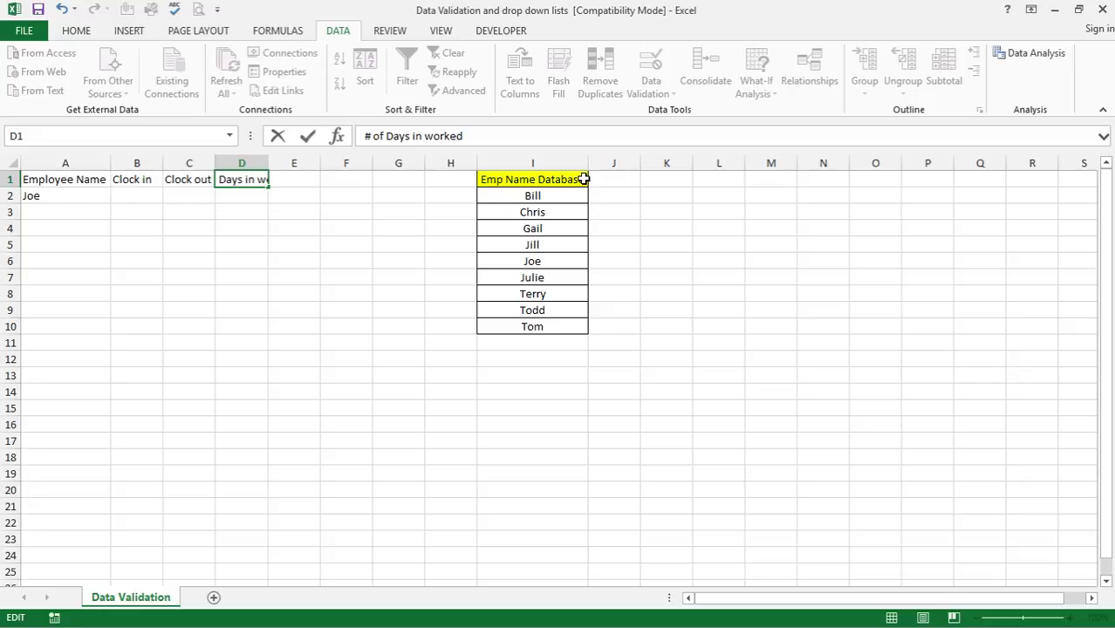
{"action": "type", "text": "the week"}
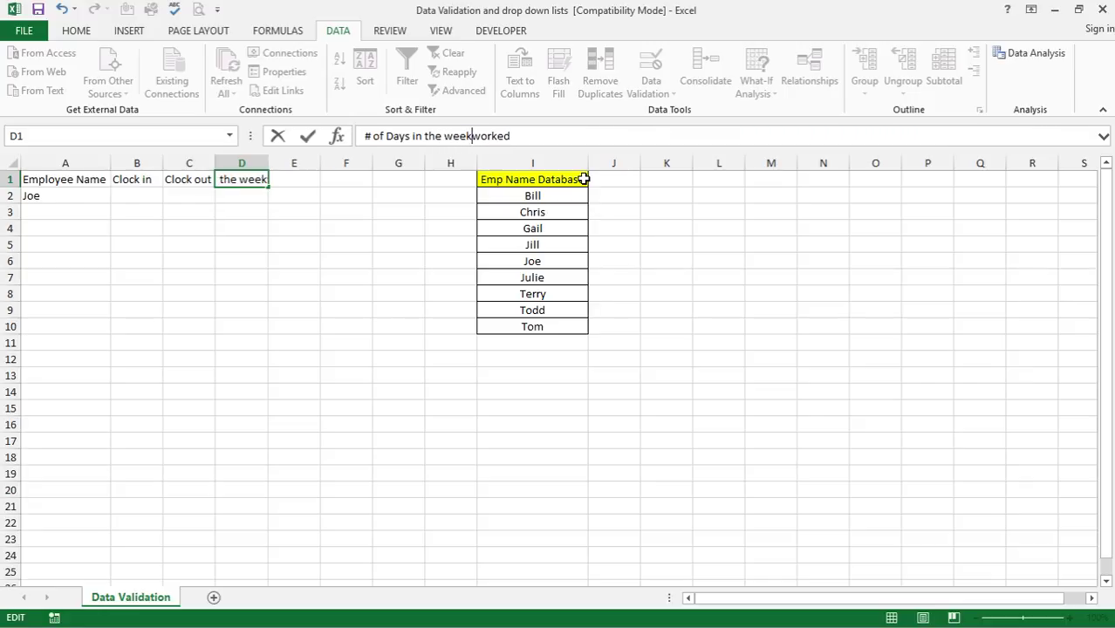
{"action": "key", "text": "Return"}
- Auto-fit the width of all columns in the sheet to their contents
{"action": "left_click", "coordinate": [12, 164]}
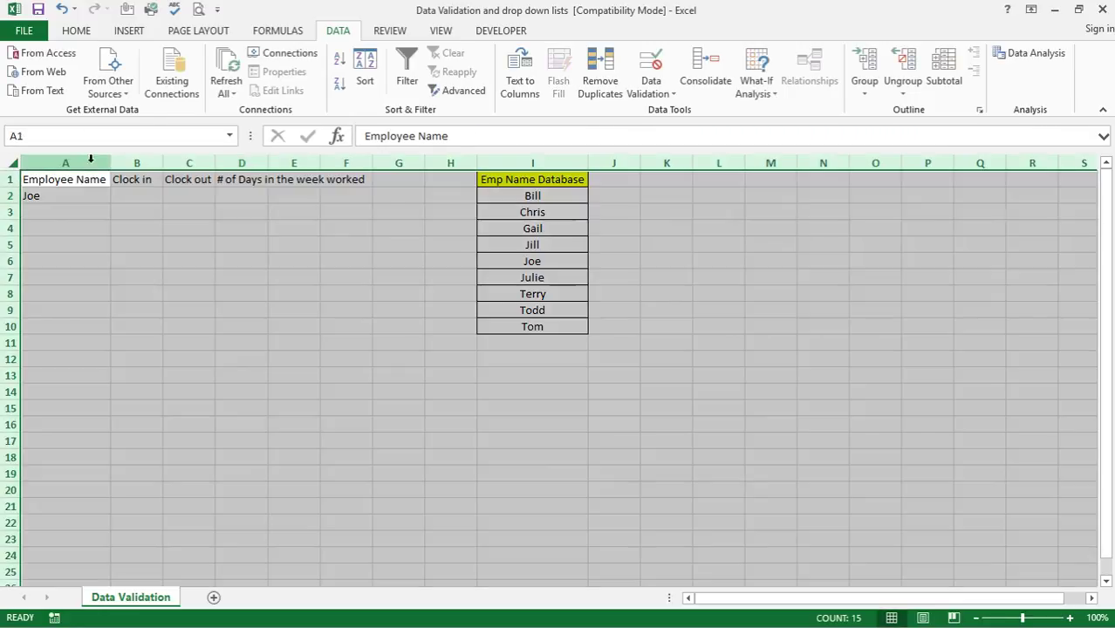
{"action": "double_click", "coordinate": [111, 163]}
{"action": "left_click", "coordinate": [327, 307]}
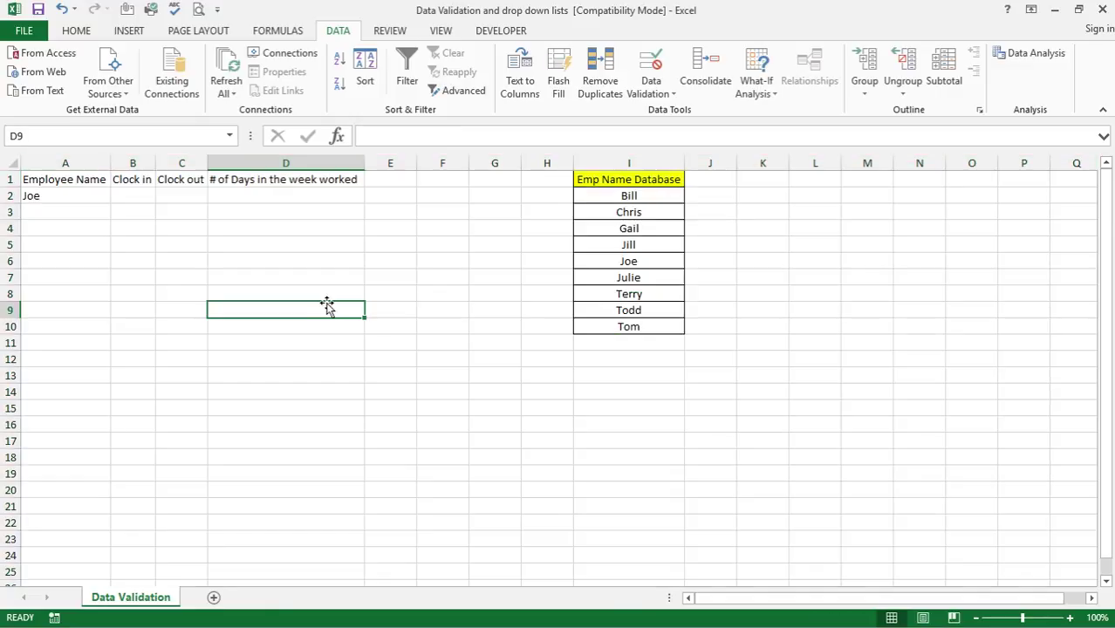
- Fill cells A3 and A4 with the sixth and seventh employees from their drop-down lists
{"action": "left_click", "coordinate": [82, 211]}
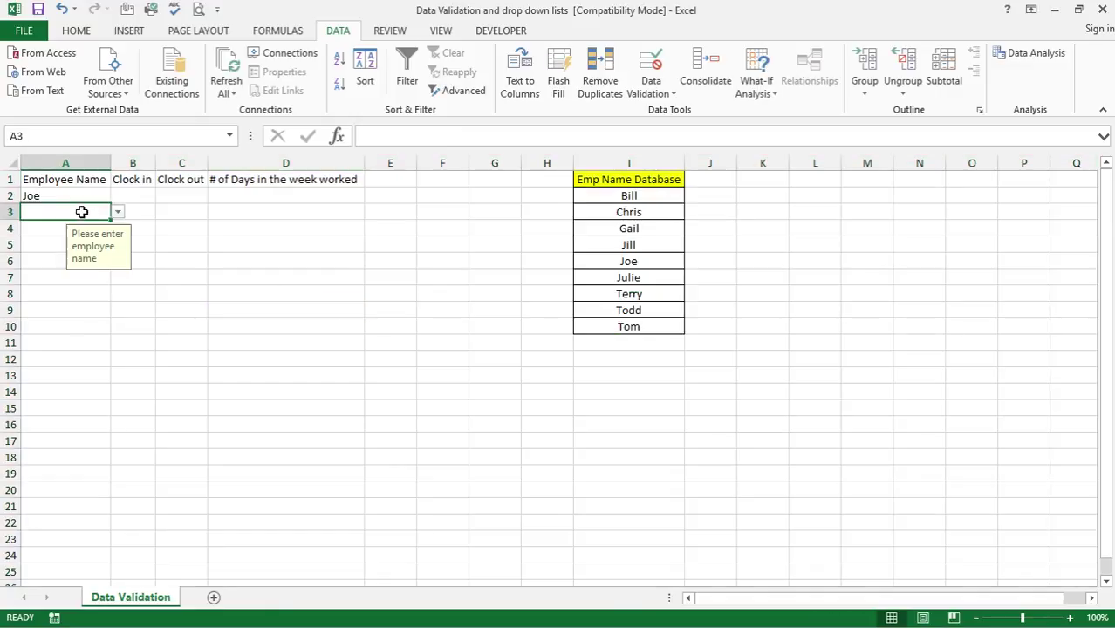
{"action": "left_click", "coordinate": [117, 212]}
{"action": "left_click", "coordinate": [89, 278]}
{"action": "left_click", "coordinate": [236, 248]}
{"action": "left_click", "coordinate": [68, 227]}
{"action": "left_click", "coordinate": [116, 228]}
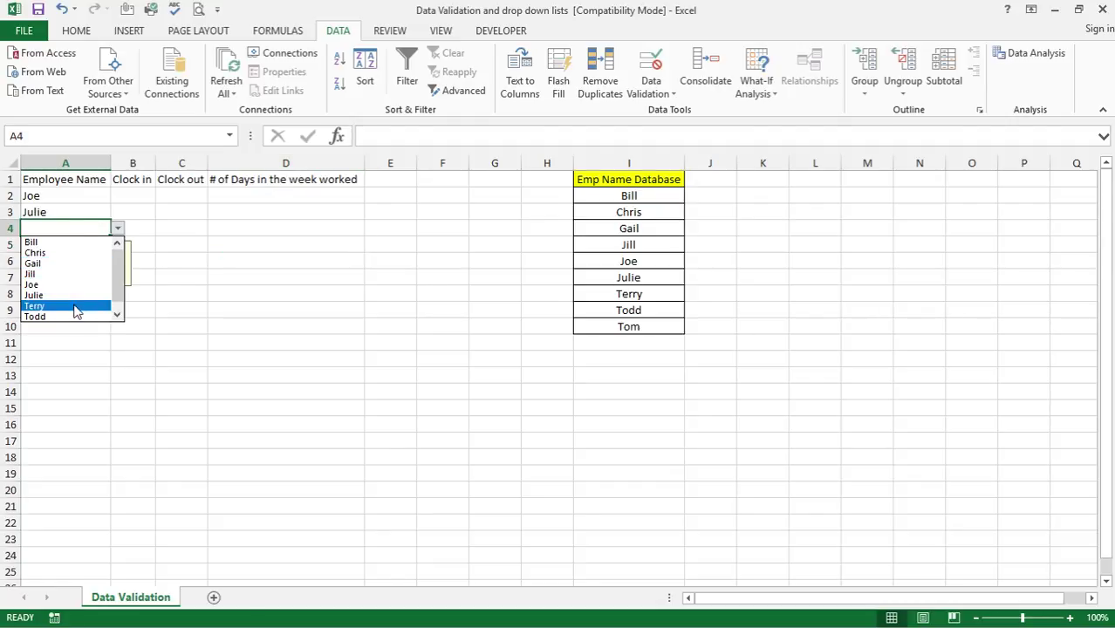
{"action": "left_click", "coordinate": [75, 306]}
- Fill cells A5 and A6 with the first and second employees from their drop-down lists
{"action": "left_click", "coordinate": [47, 248]}
{"action": "left_click", "coordinate": [117, 245]}
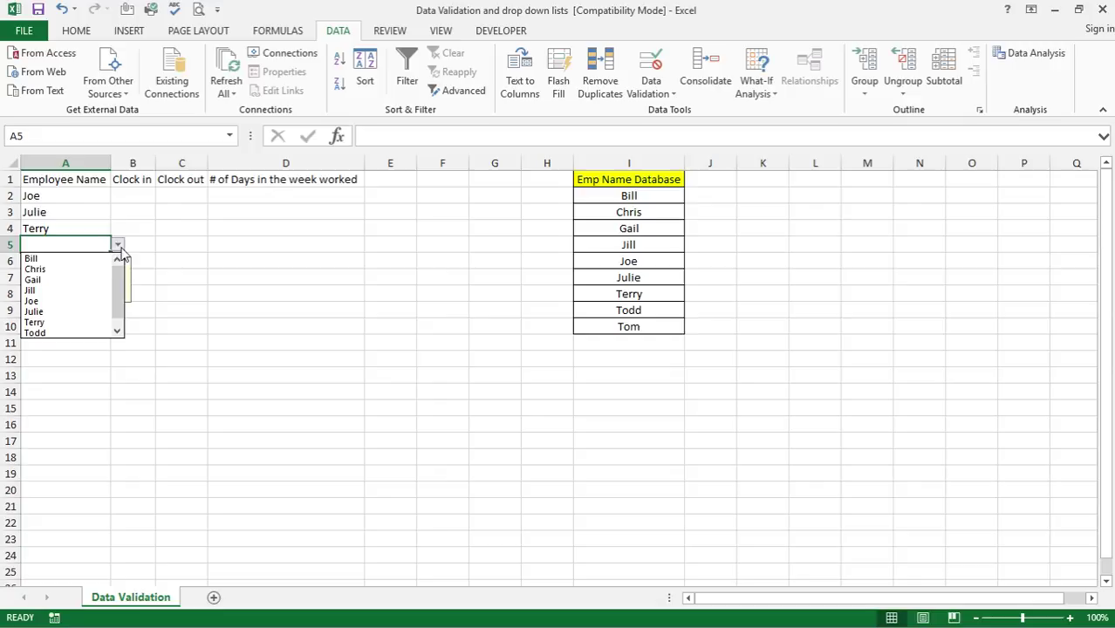
{"action": "left_click", "coordinate": [54, 261]}
{"action": "left_click", "coordinate": [55, 265]}
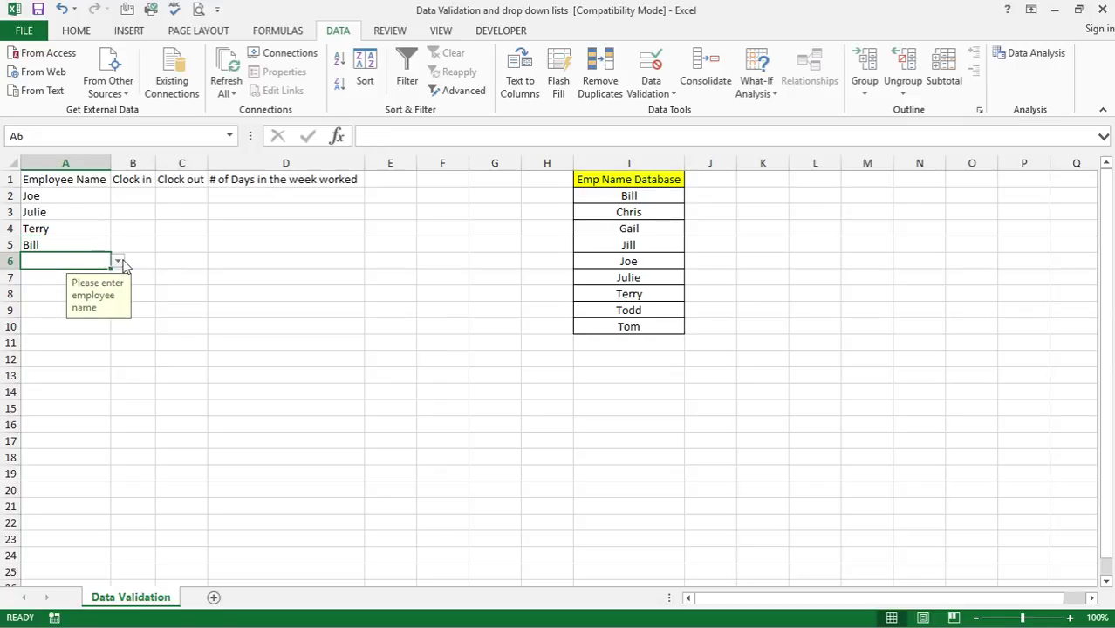
{"action": "left_click", "coordinate": [117, 261]}
{"action": "left_click", "coordinate": [75, 286]}
{"action": "left_click", "coordinate": [229, 314]}
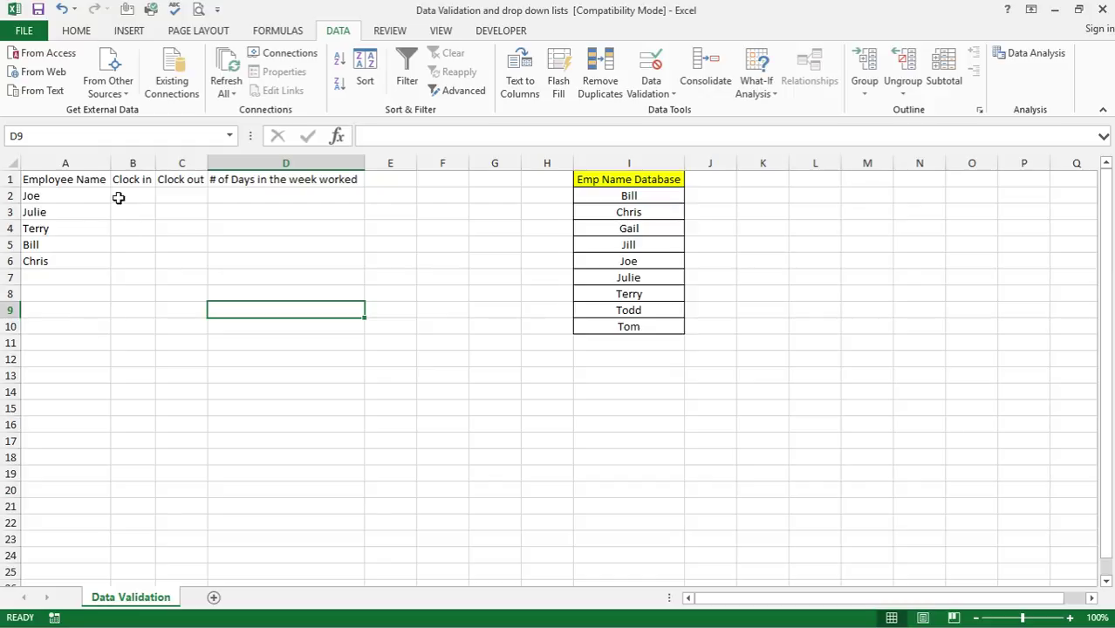
- Start a data validation rule for cells B2:C10 that allows only Time values
{"action": "left_click_drag", "start_coordinate": [127, 194], "coordinate": [164, 321]}
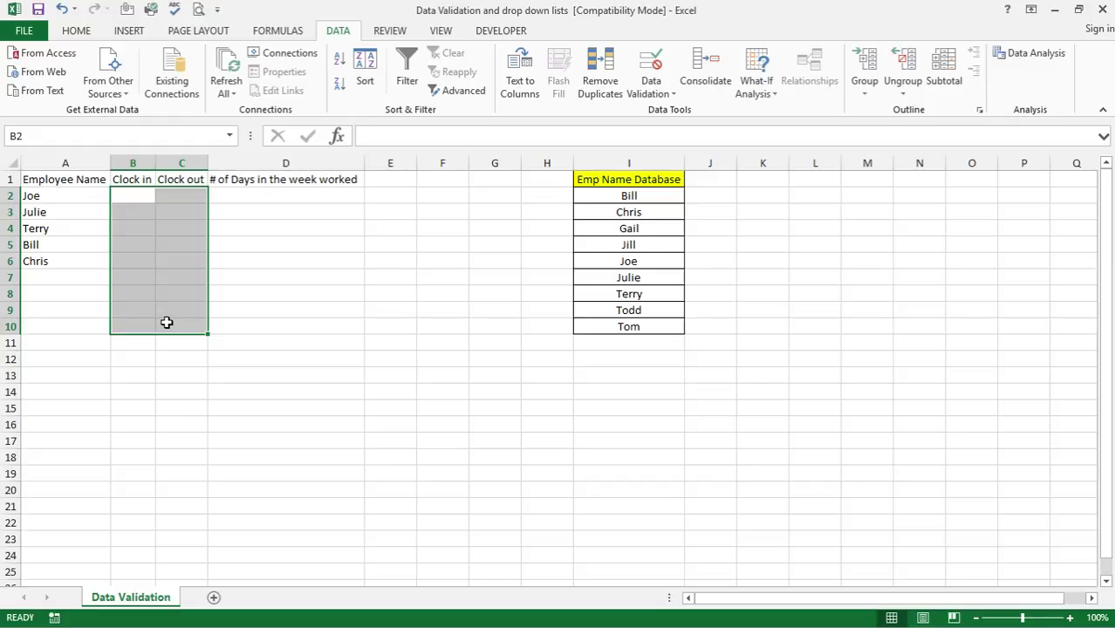
{"action": "left_click", "coordinate": [648, 90]}
{"action": "left_click", "coordinate": [667, 111]}
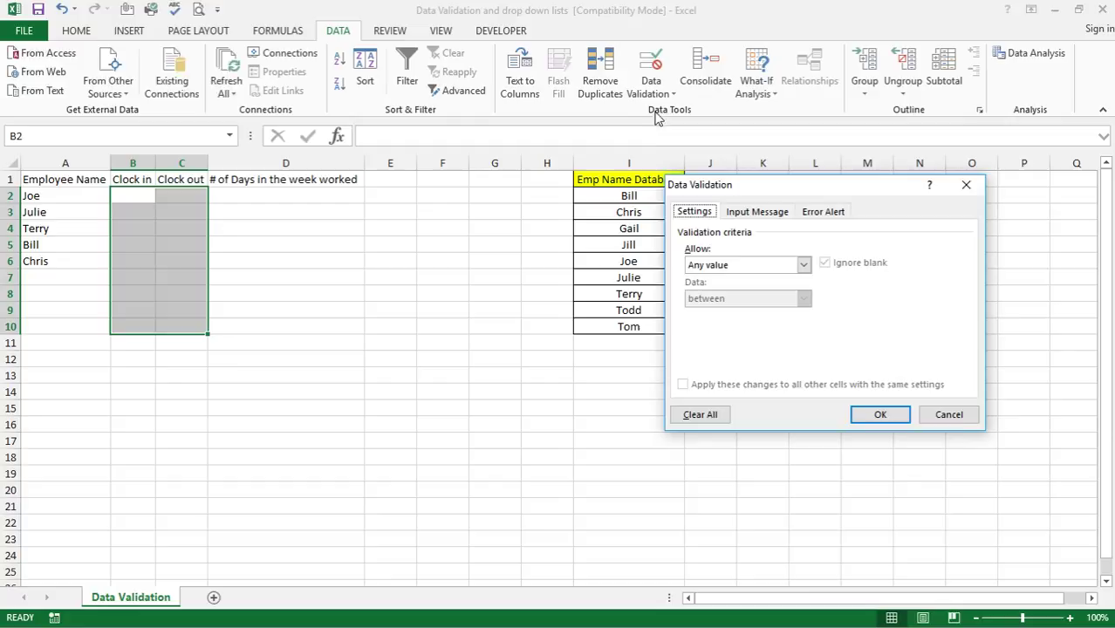
{"action": "left_click", "coordinate": [711, 264]}
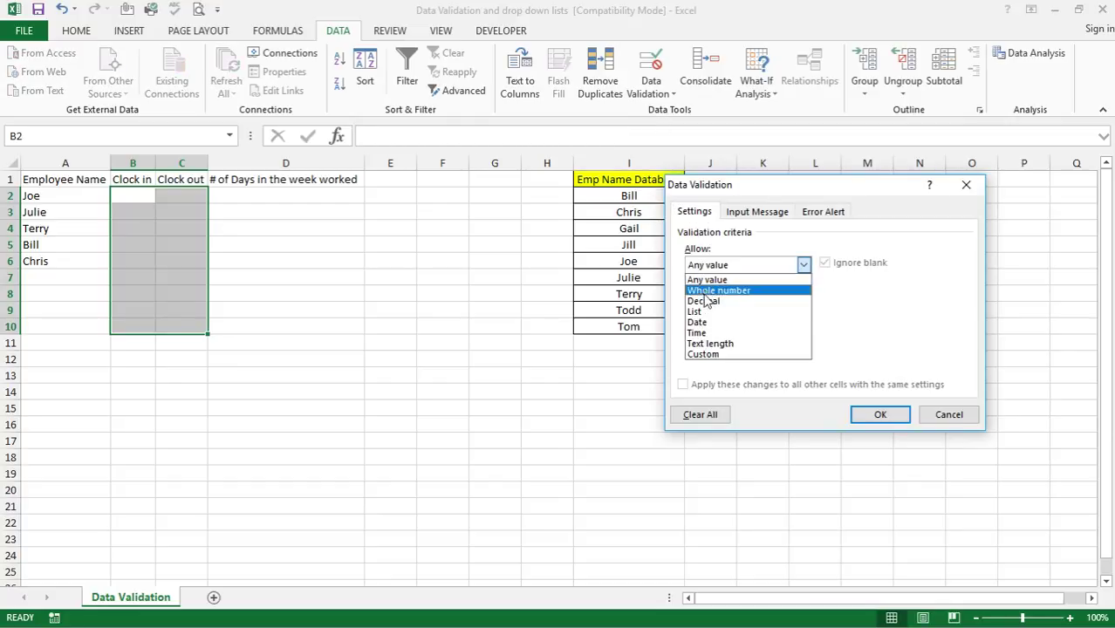
{"action": "left_click", "coordinate": [704, 333]}
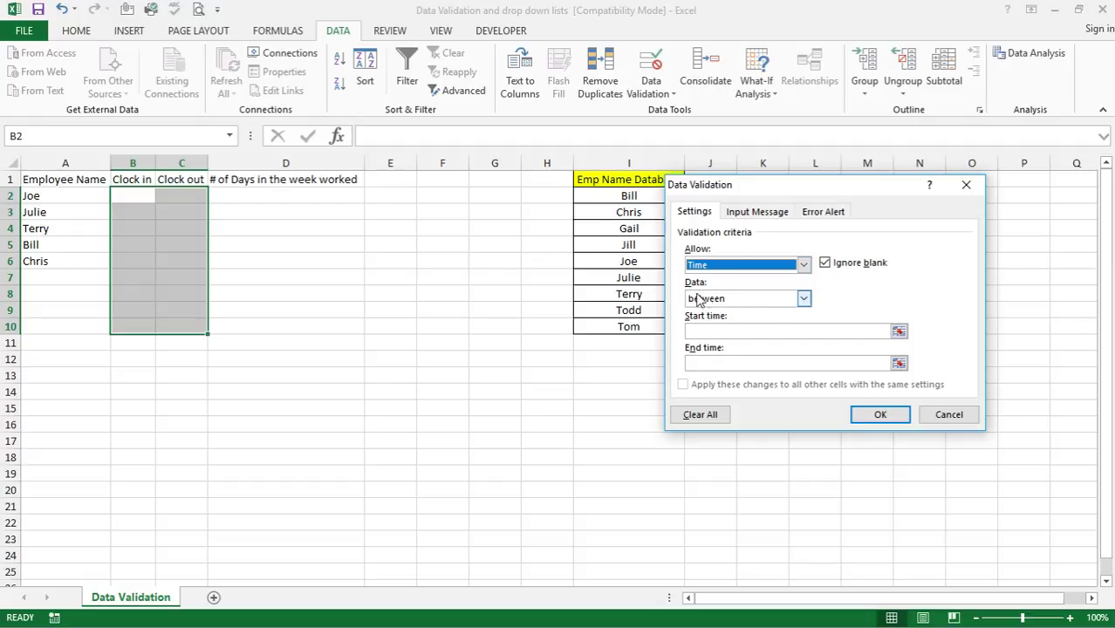
- Restrict the rule to times between a start time of 9:00 am and an end time of 5:00 PM
{"action": "left_click", "coordinate": [724, 361]}
{"action": "left_click", "coordinate": [747, 330]}
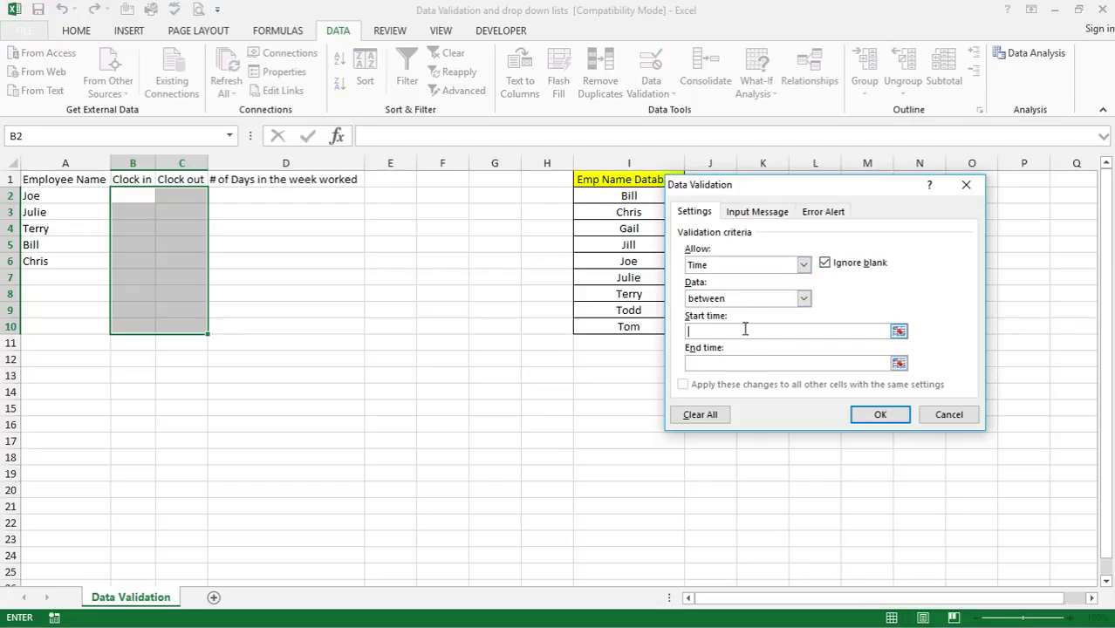
{"action": "type", "text": "9:00 am"}
{"action": "left_click", "coordinate": [743, 363]}
{"action": "type", "text": "5"}
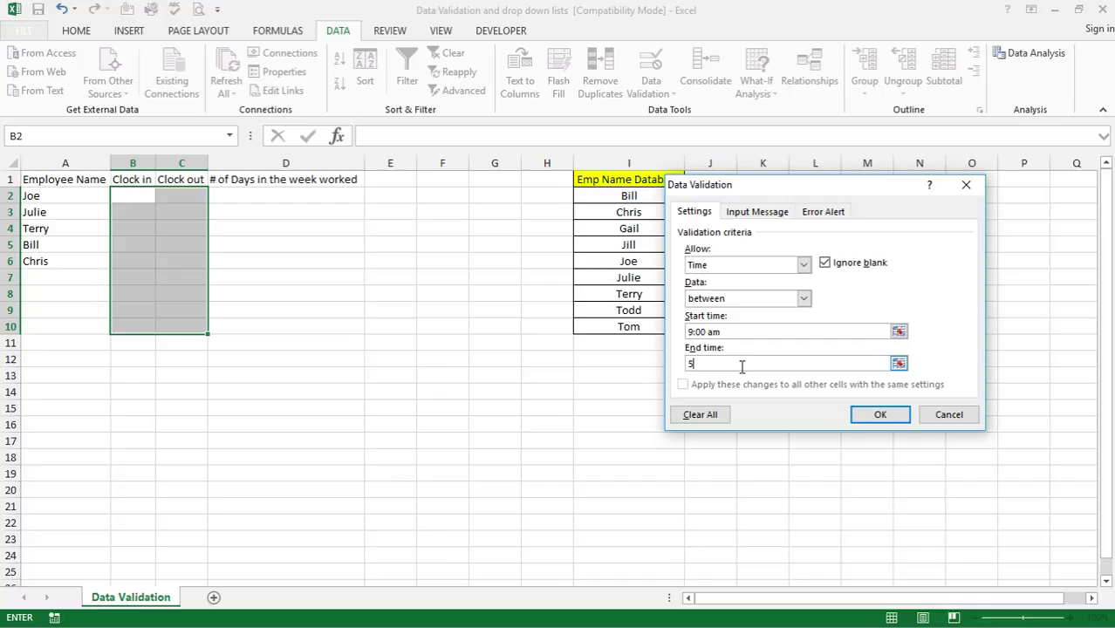
{"action": "type", "text": ":00 PM"}
{"action": "left_click", "coordinate": [717, 299]}
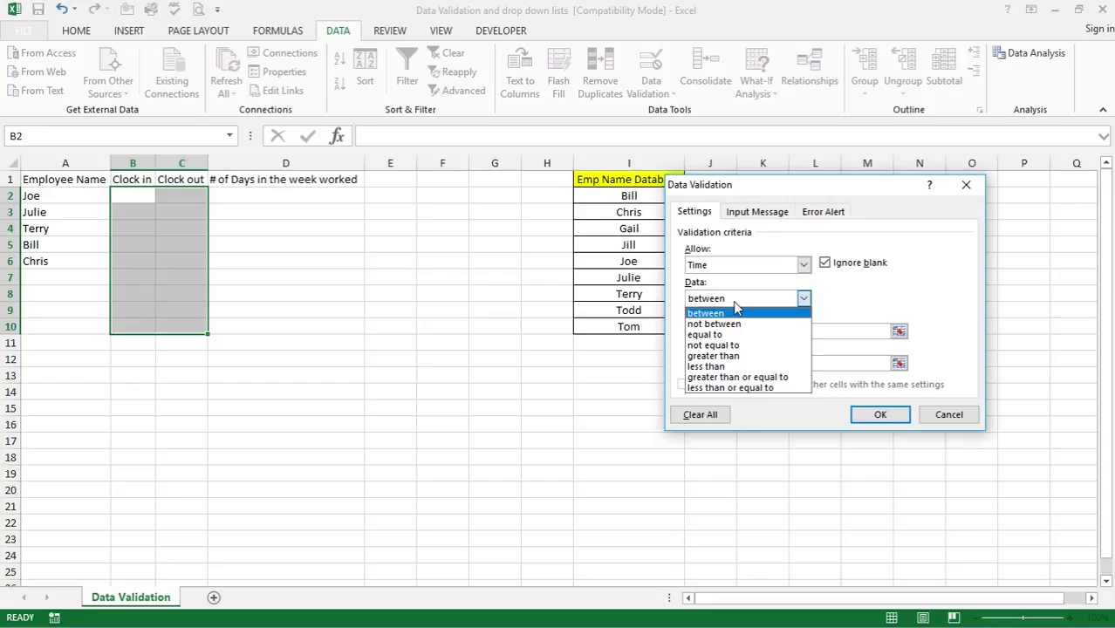
{"action": "left_click", "coordinate": [735, 312]}
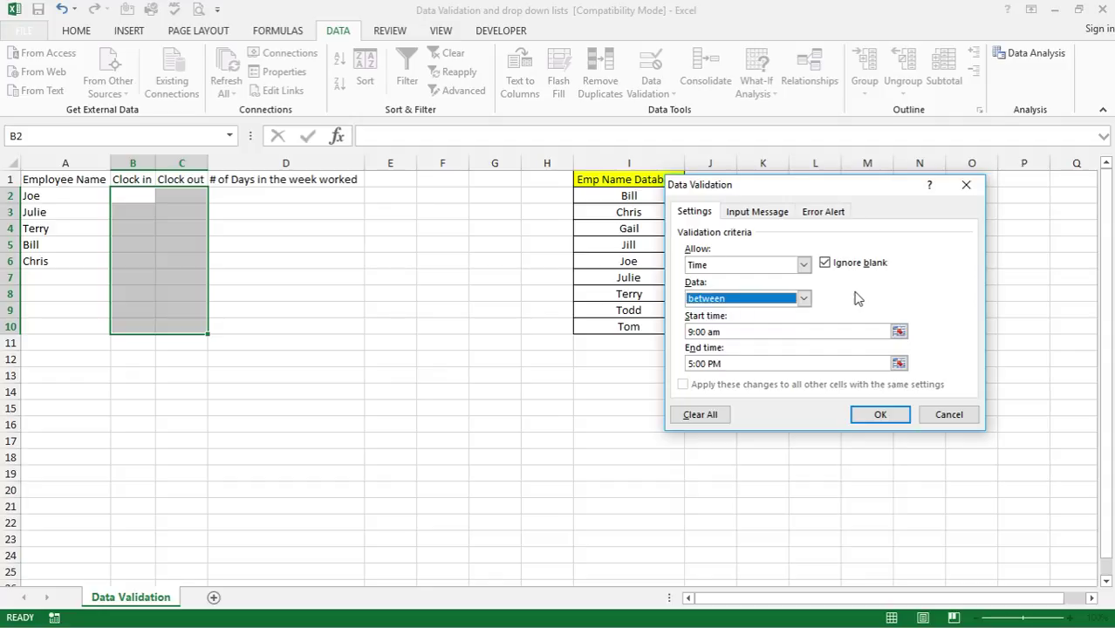
{"action": "left_click", "coordinate": [752, 299]}
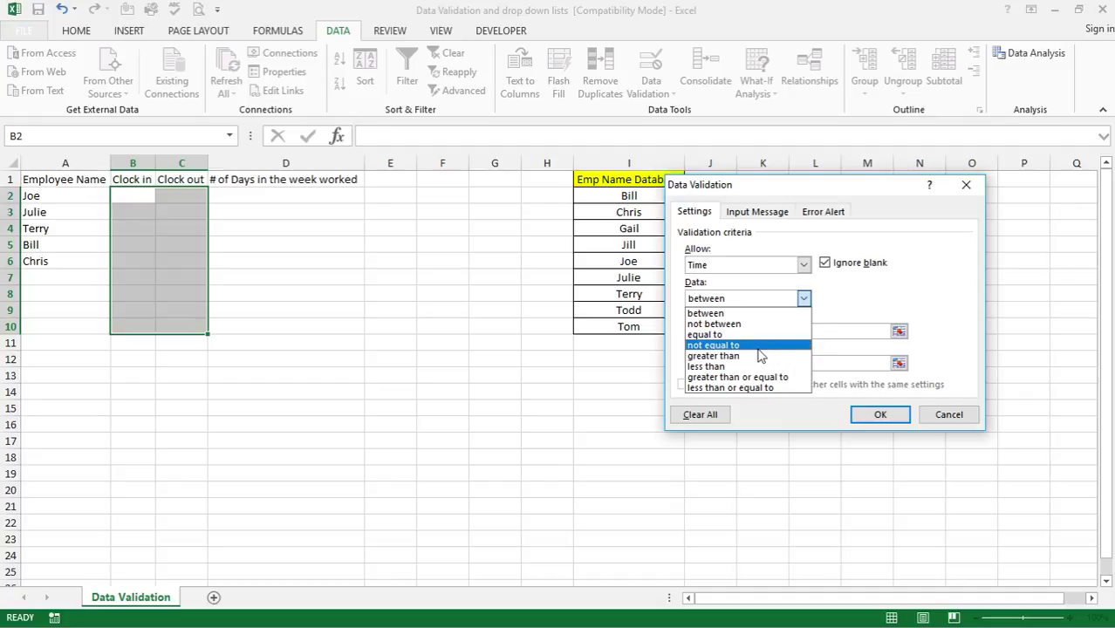
{"action": "left_click", "coordinate": [741, 313]}
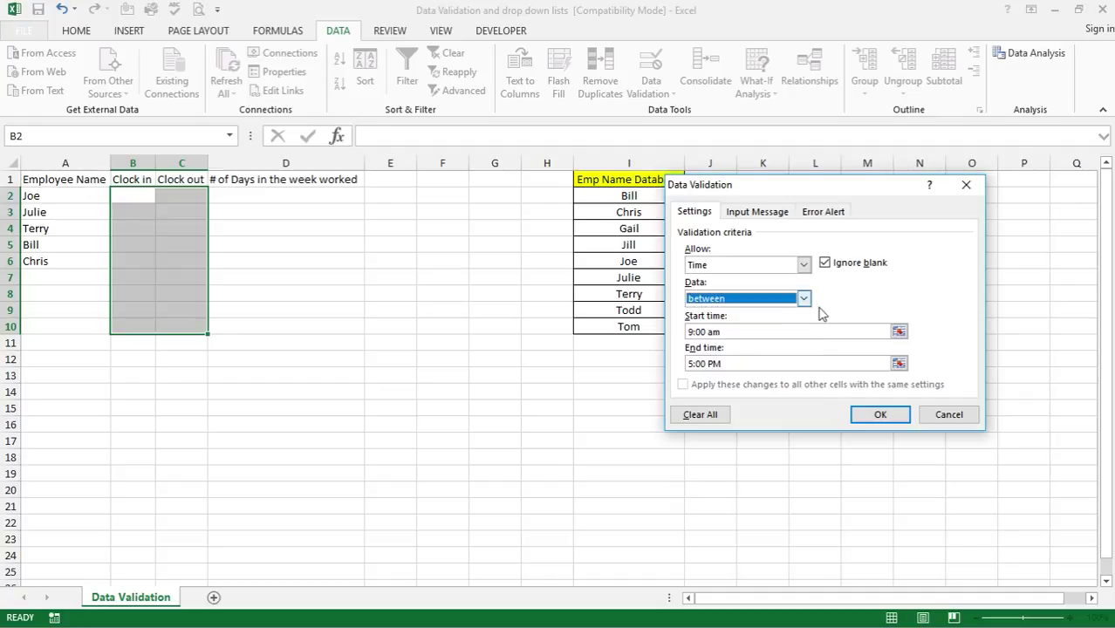
- Add the input message "Please enter time between 9:00 AM and 5:00 PM" and apply the validation rule
{"action": "left_click", "coordinate": [759, 212]}
{"action": "left_click", "coordinate": [764, 338]}
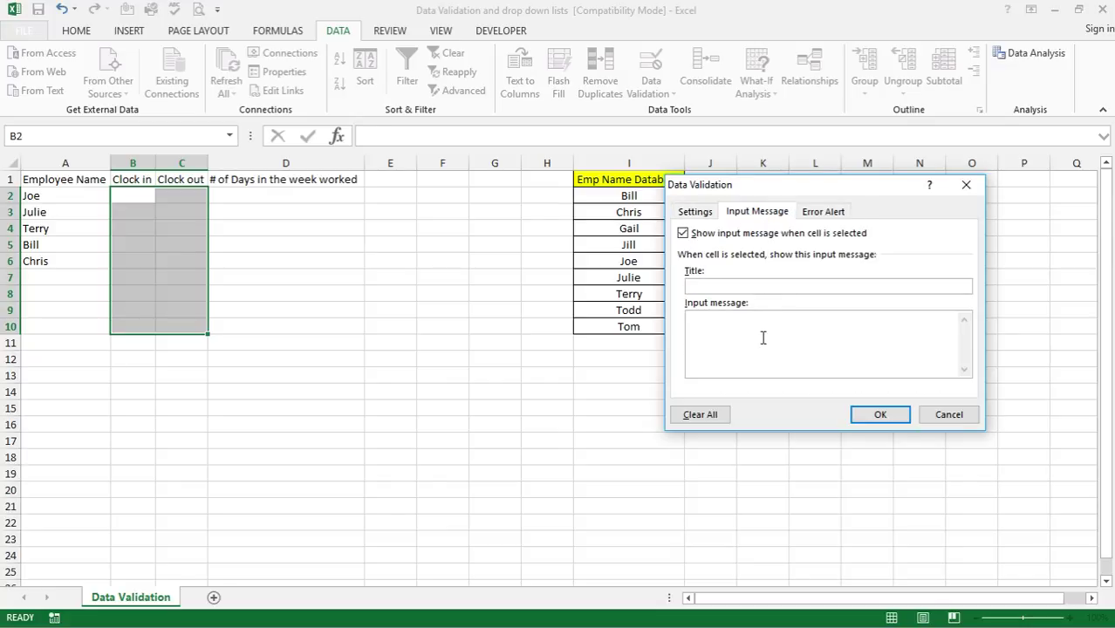
{"action": "type", "text": "Please enter times"}
{"action": "key", "text": "BackSpace"}
{"action": "key", "text": "BackSpace"}
{"action": "key", "text": "BackSpace"}
{"action": "type", "text": "me between 9:)) AM"}
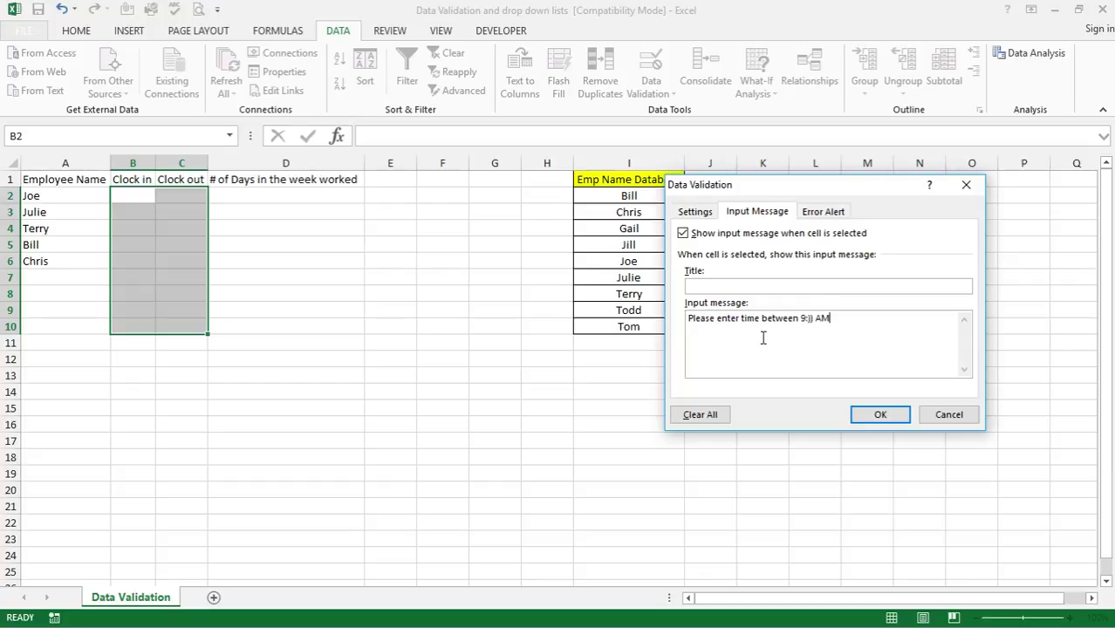
{"action": "type", "text": " and"}
{"action": "key", "text": "BackSpace"}
{"action": "key", "text": "BackSpace"}
{"action": "key", "text": "BackSpace"}
{"action": "key", "text": "BackSpace"}
{"action": "key", "text": "BackSpace"}
{"action": "key", "text": "BackSpace"}
{"action": "key", "text": "BackSpace"}
{"action": "key", "text": "BackSpace"}
{"action": "key", "text": "BackSpace"}
{"action": "type", "text": "00 AM and "}
{"action": "type", "text": "5"}
{"action": "type", "text": ")"}
{"action": "key", "text": "BackSpace"}
{"action": "type", "text": ":00 PM"}
{"action": "left_click", "coordinate": [876, 416]}
{"action": "left_click_drag", "start_coordinate": [260, 376], "coordinate": [257, 385]}
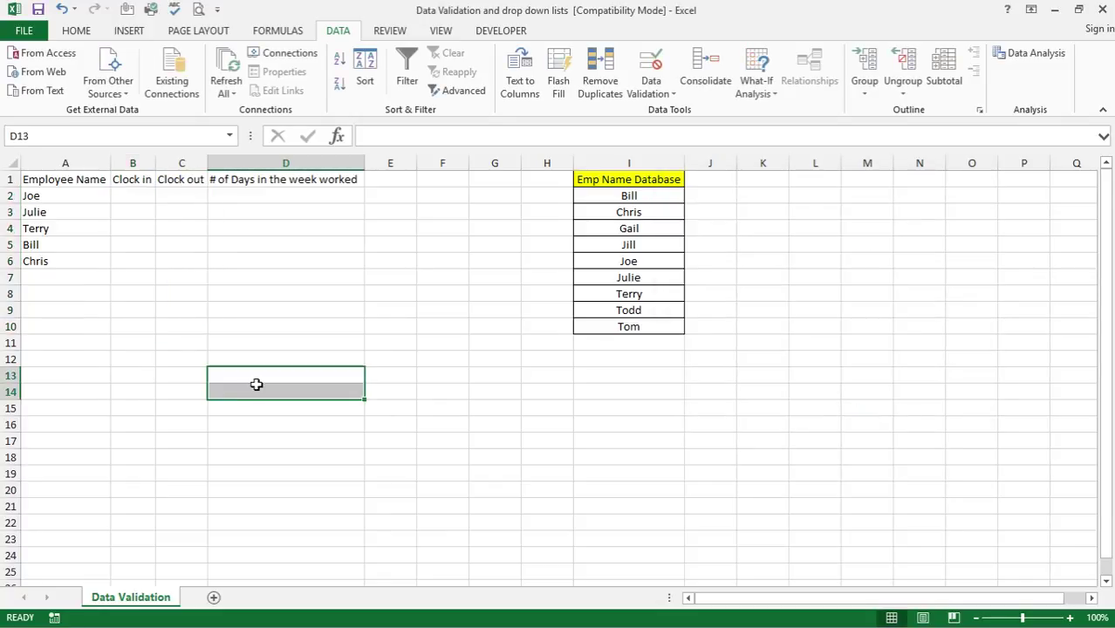
- Test the validation by trying to enter 8:00 Am as the clock-in time in cell B2
{"action": "left_click", "coordinate": [123, 196]}
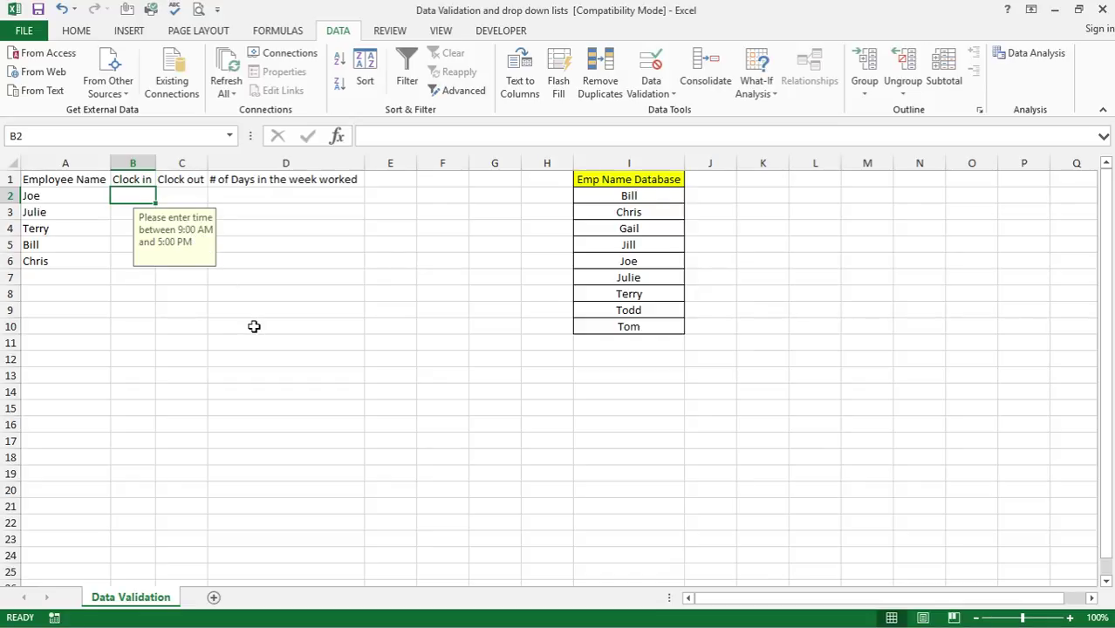
{"action": "type", "text": "8"}
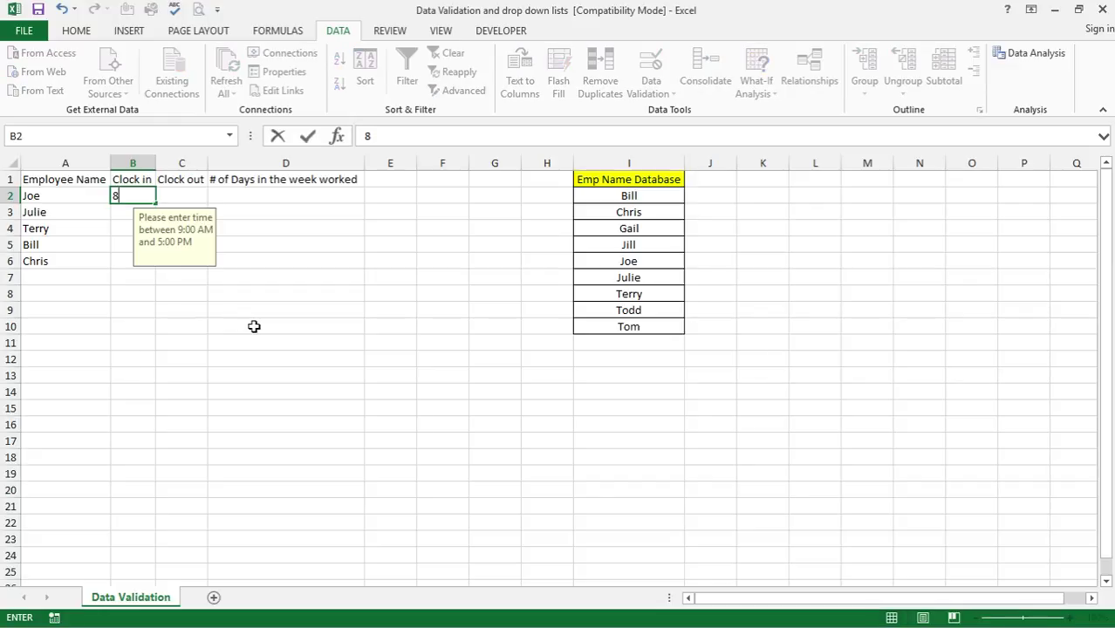
{"action": "type", "text": ":00 Am"}
{"action": "key", "text": "Return"}
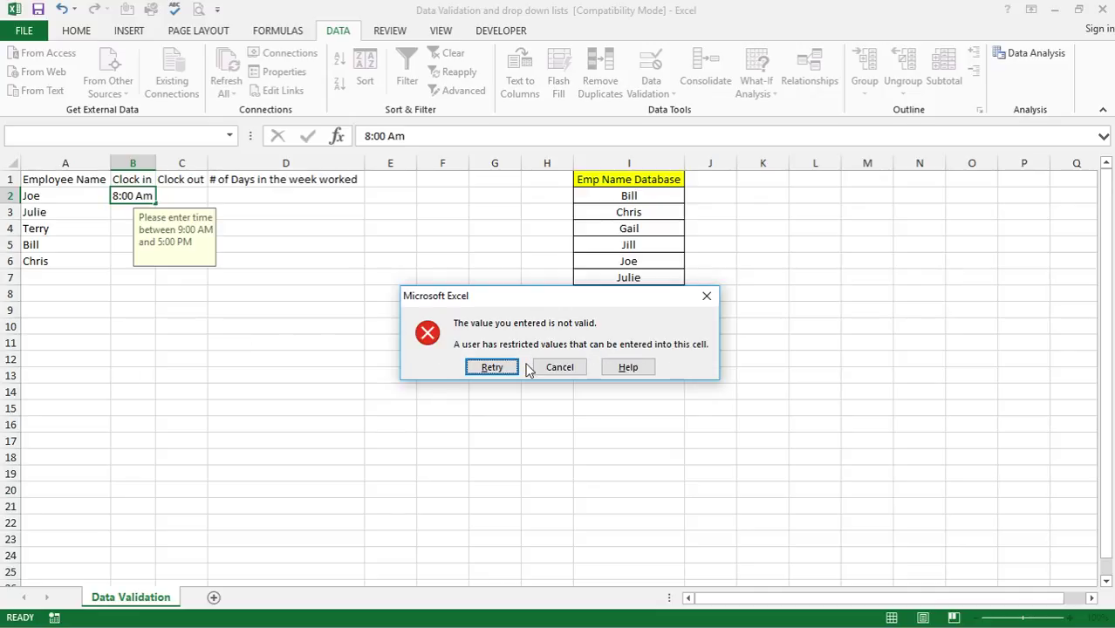
{"action": "left_click", "coordinate": [488, 367]}
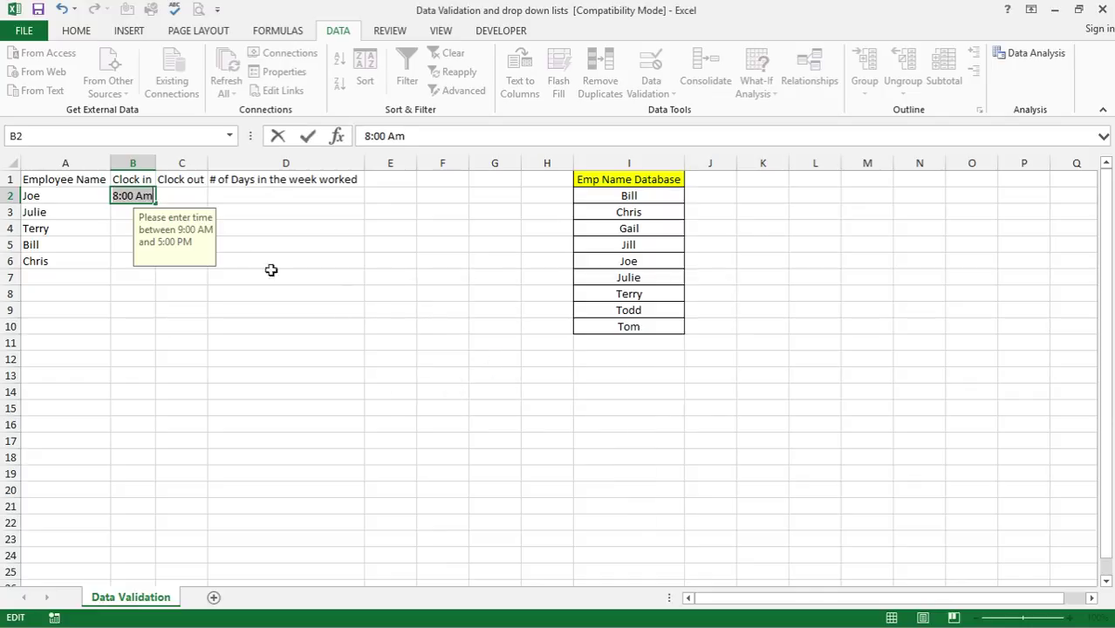
- Correct the clock-in time in cell B2 to 9:00 AM
{"action": "left_click", "coordinate": [361, 136]}
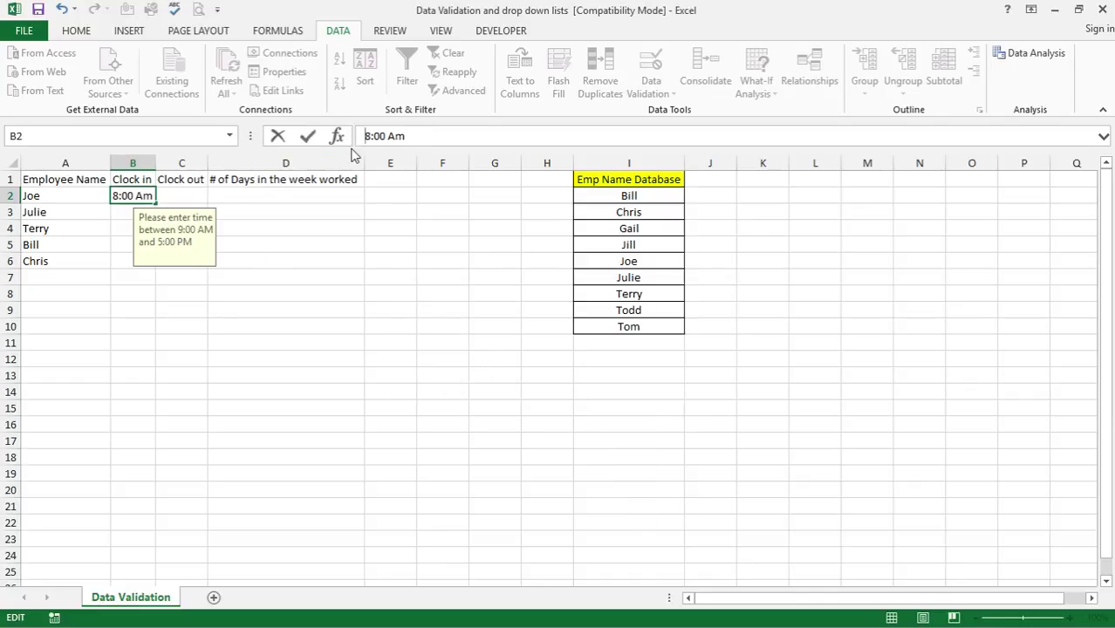
{"action": "left_click_drag", "start_coordinate": [123, 196], "coordinate": [113, 196]}
{"action": "key", "text": "Delete"}
{"action": "type", "text": "9"}
{"action": "key", "text": "Return"}
{"action": "left_click", "coordinate": [305, 410]}
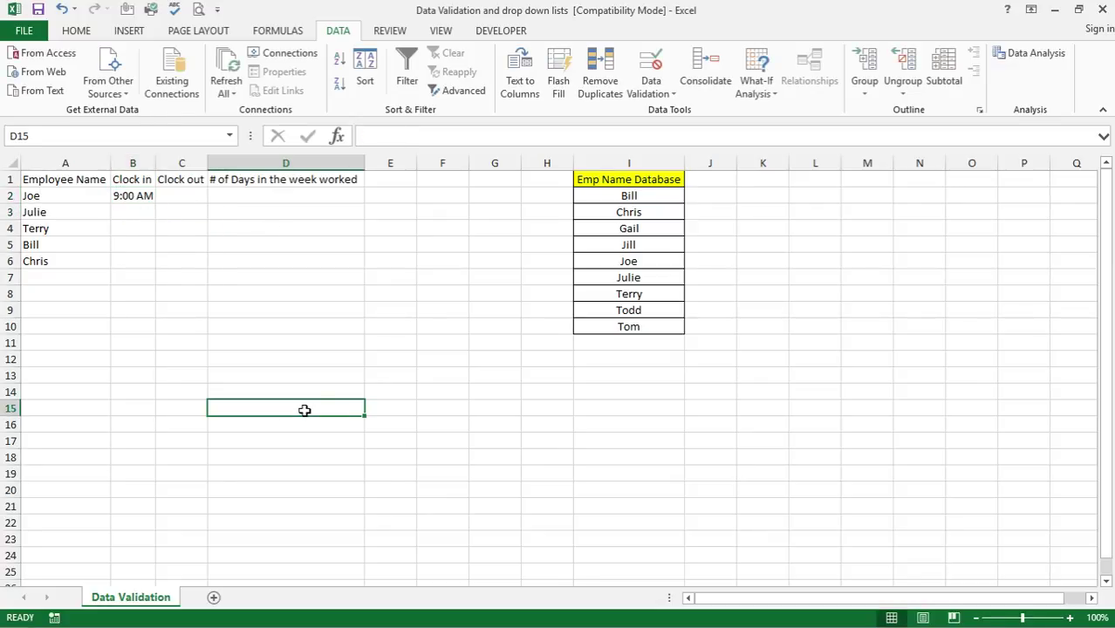
- Test the validation by trying to enter 6:00 pm as the clock-out time in cell C2
{"action": "left_click", "coordinate": [185, 198]}
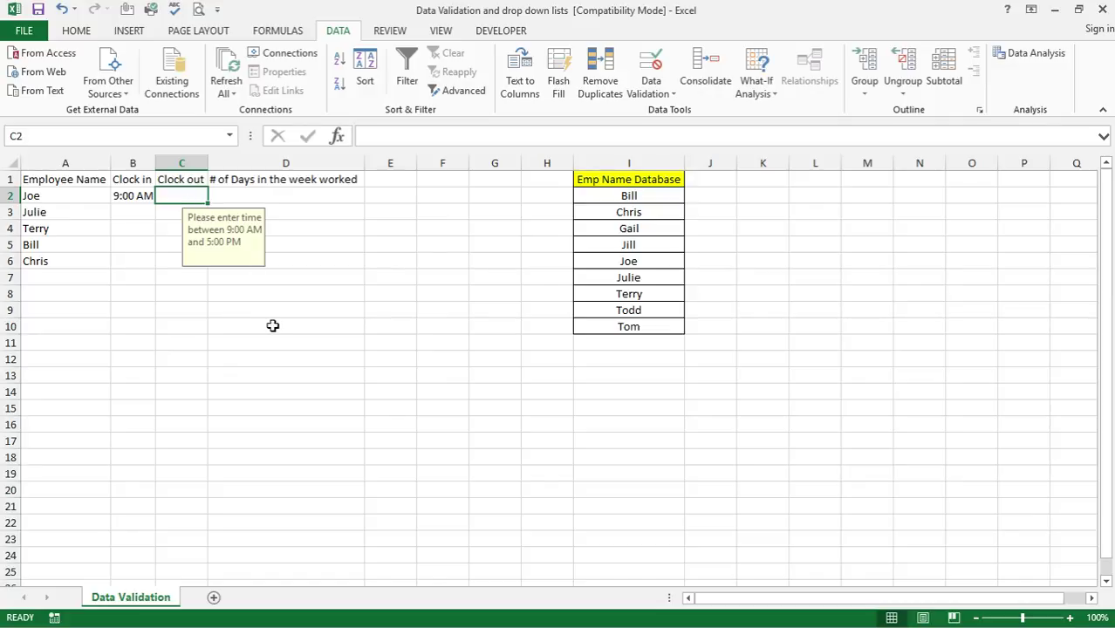
{"action": "type", "text": "6:"}
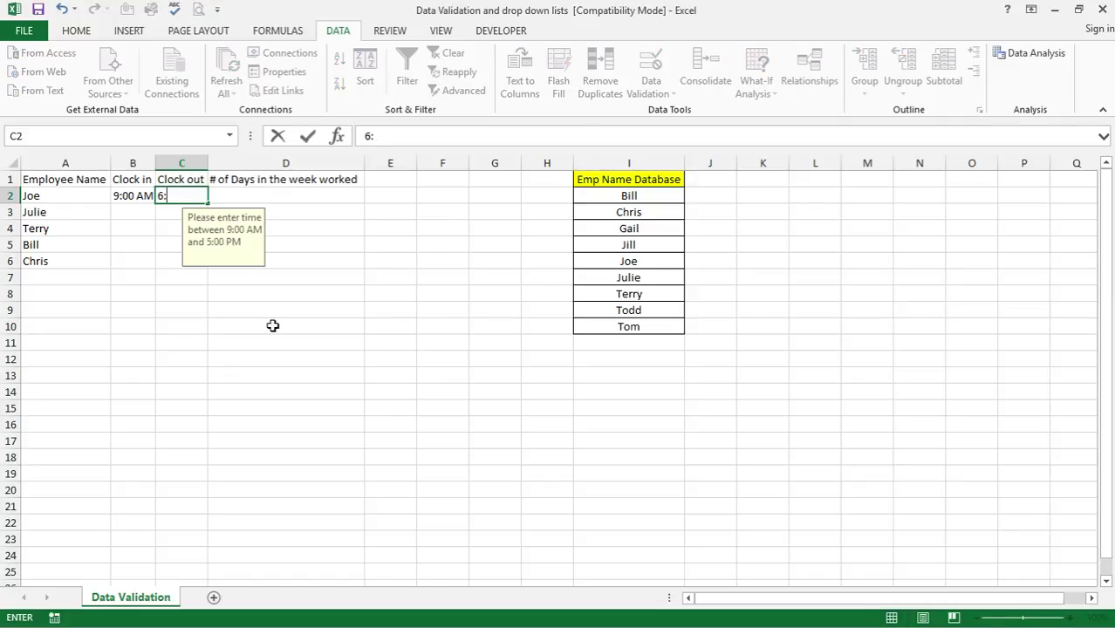
{"action": "type", "text": "00 pm"}
{"action": "key", "text": "Return"}
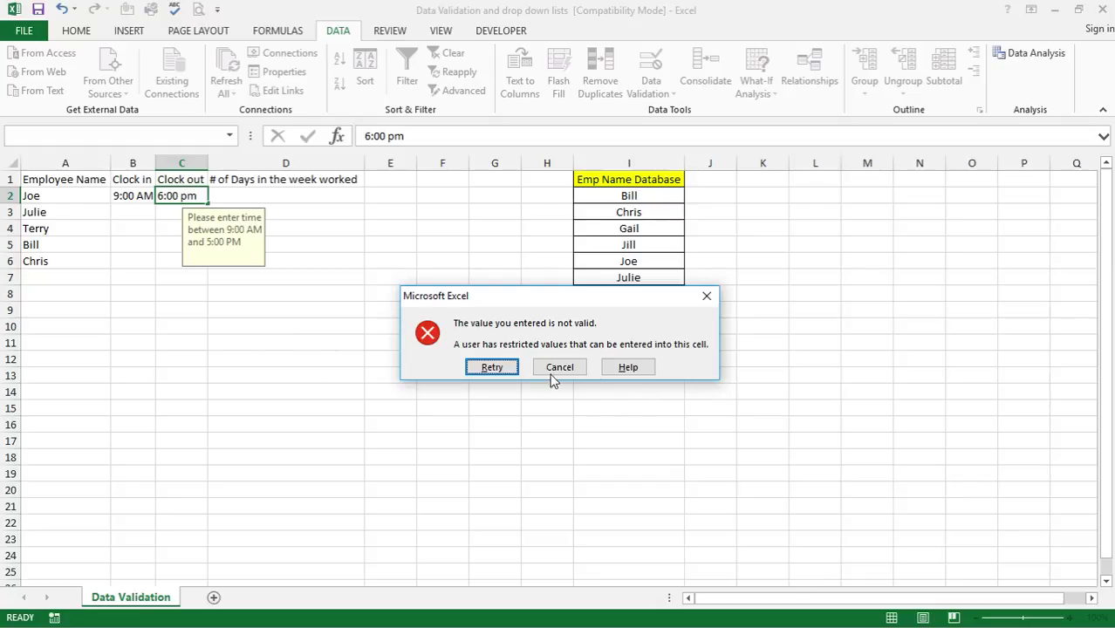
{"action": "left_click", "coordinate": [491, 366]}
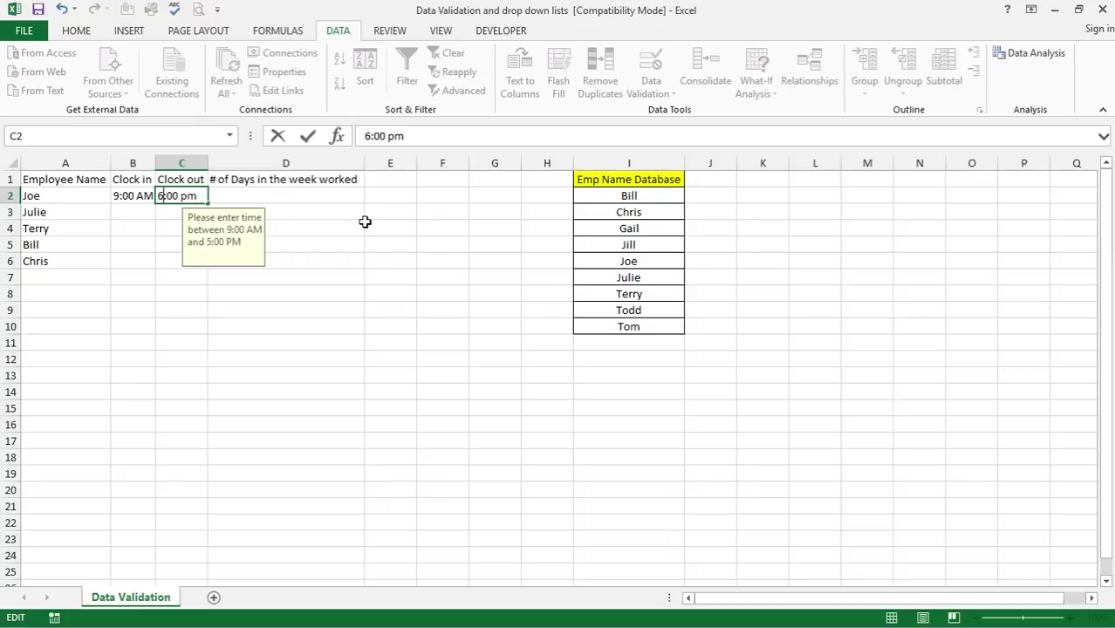
- Correct the clock-out time in cell C2 to 5:00 PM
{"action": "key", "text": "Home"}
{"action": "key", "text": "Delete"}
{"action": "type", "text": "5"}
{"action": "key", "text": "Return"}
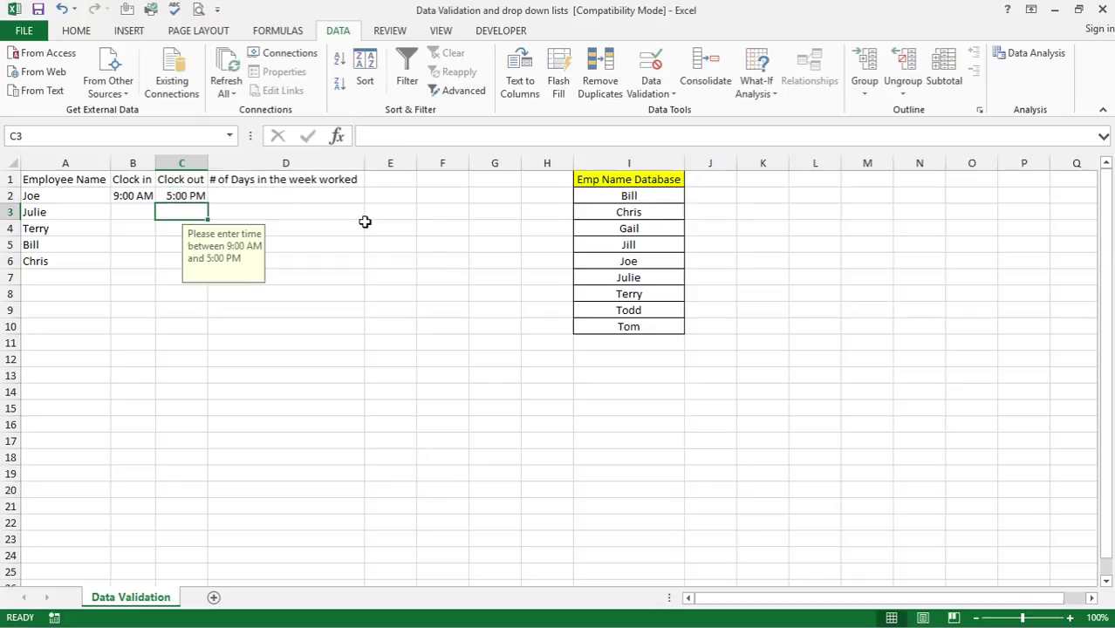
{"action": "left_click", "coordinate": [250, 376]}
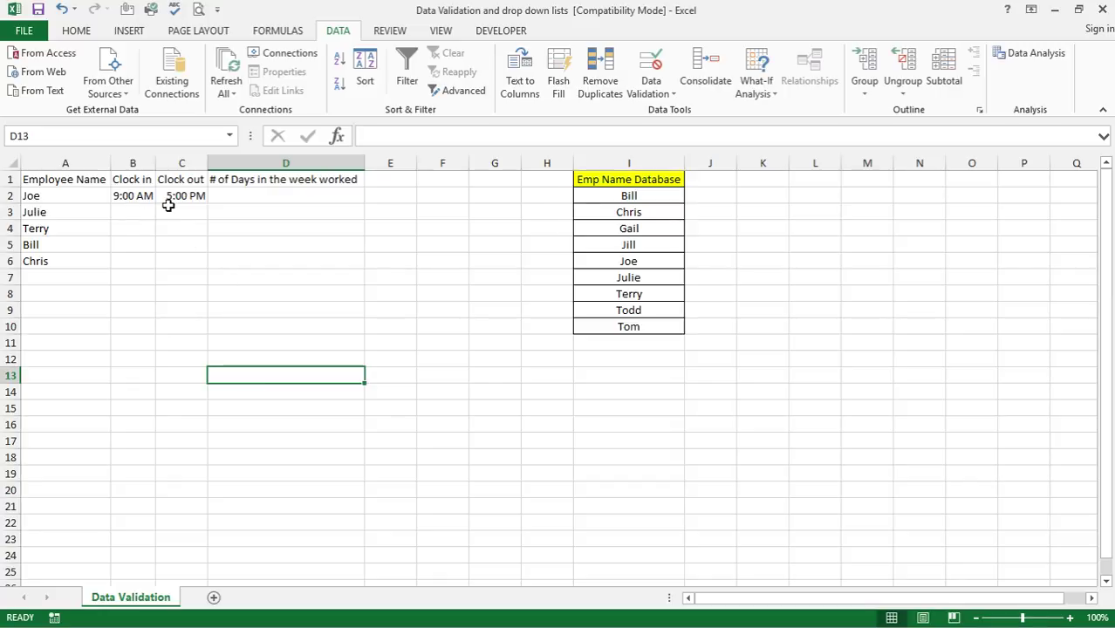
- Restrict the days-worked cells D2:D10 with data validation to whole numbers between 0 and 7
{"action": "left_click_drag", "start_coordinate": [281, 196], "coordinate": [263, 321]}
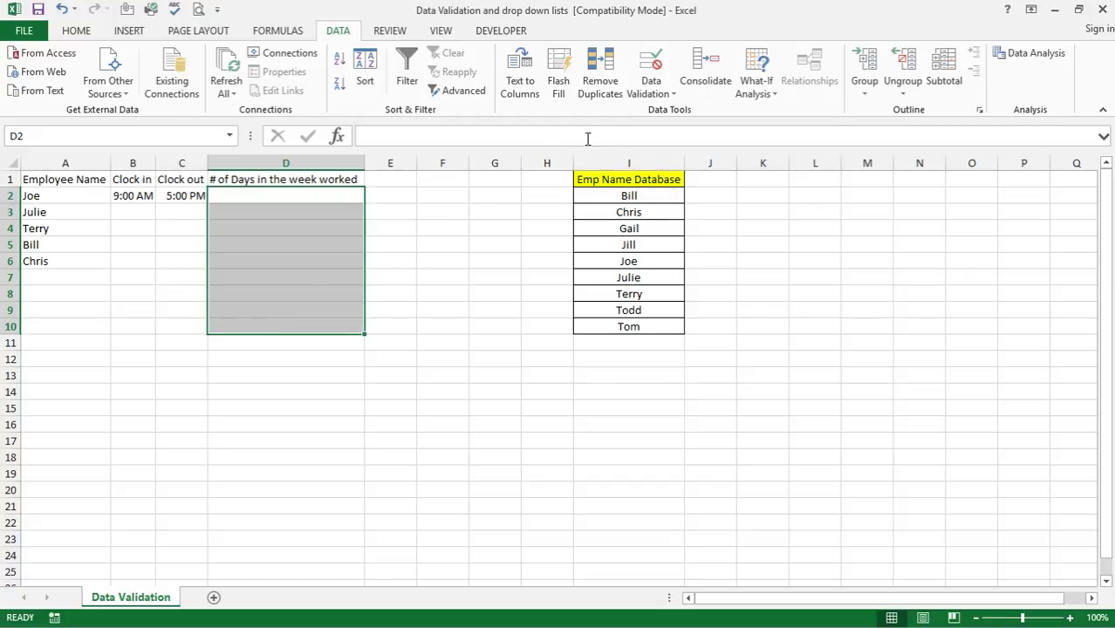
{"action": "left_click", "coordinate": [667, 96]}
{"action": "left_click", "coordinate": [670, 112]}
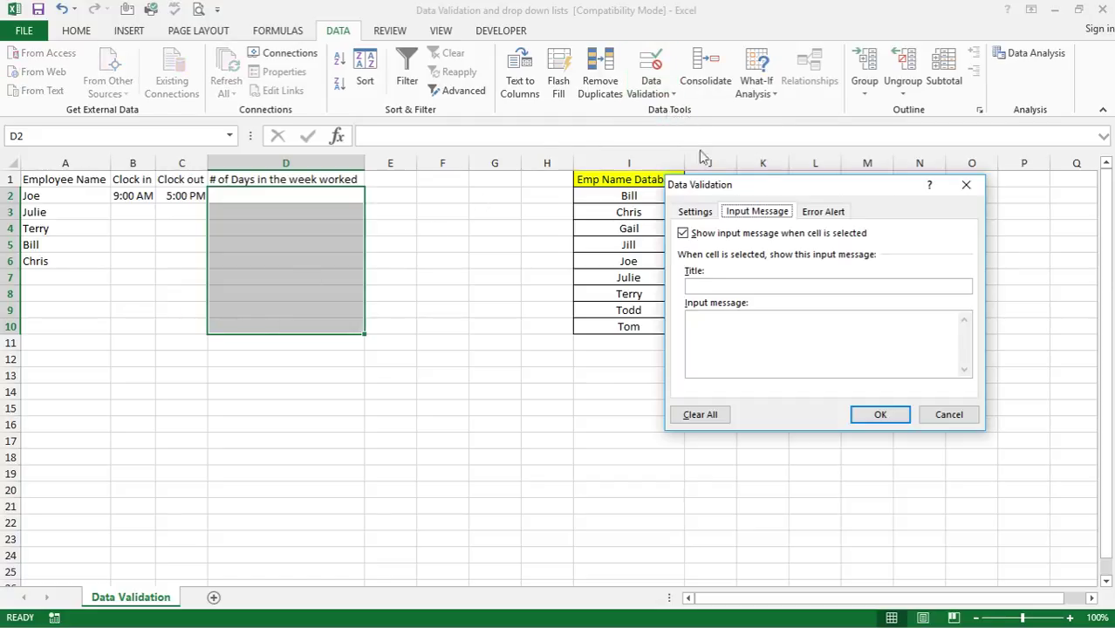
{"action": "left_click", "coordinate": [693, 213]}
{"action": "left_click", "coordinate": [733, 267]}
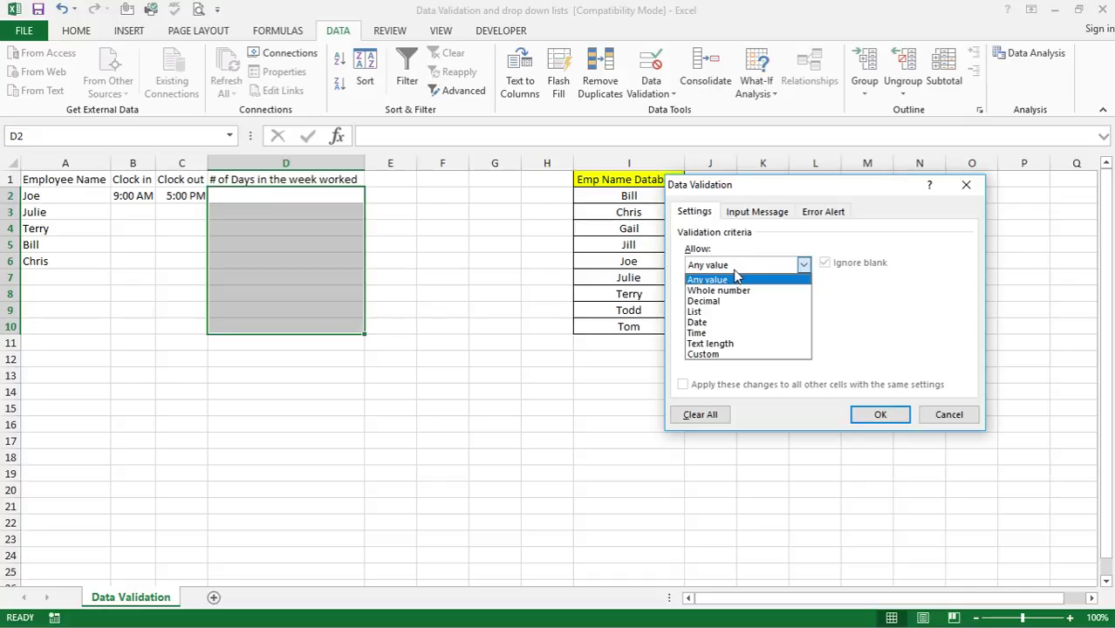
{"action": "left_click", "coordinate": [737, 291]}
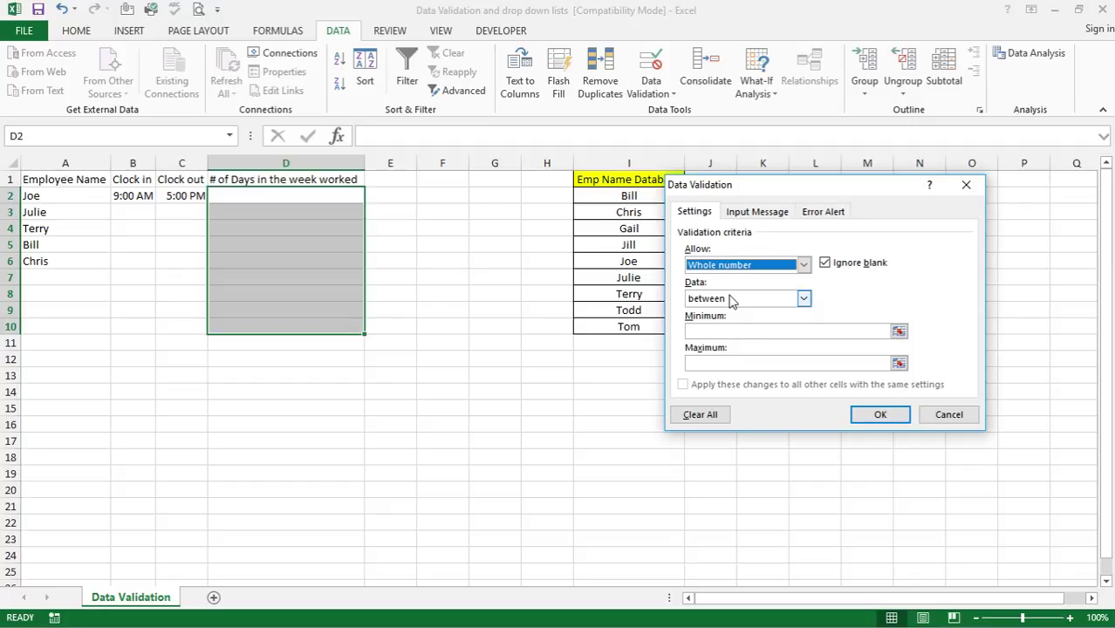
{"action": "left_click", "coordinate": [734, 332]}
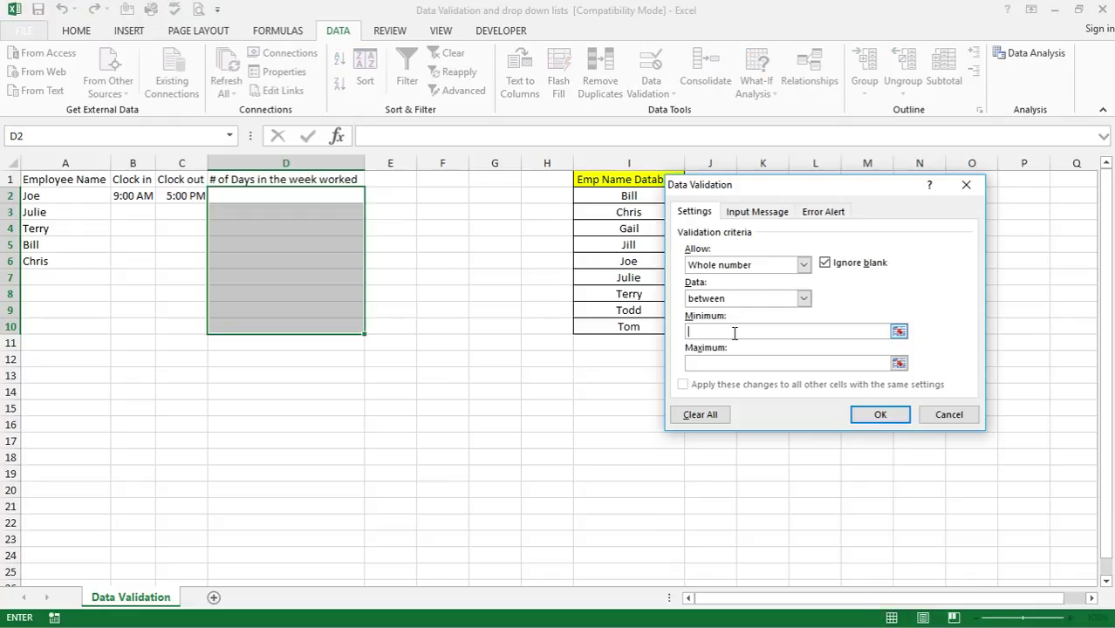
{"action": "type", "text": "0"}
{"action": "left_click", "coordinate": [724, 364]}
{"action": "type", "text": "7"}
{"action": "left_click", "coordinate": [742, 265]}
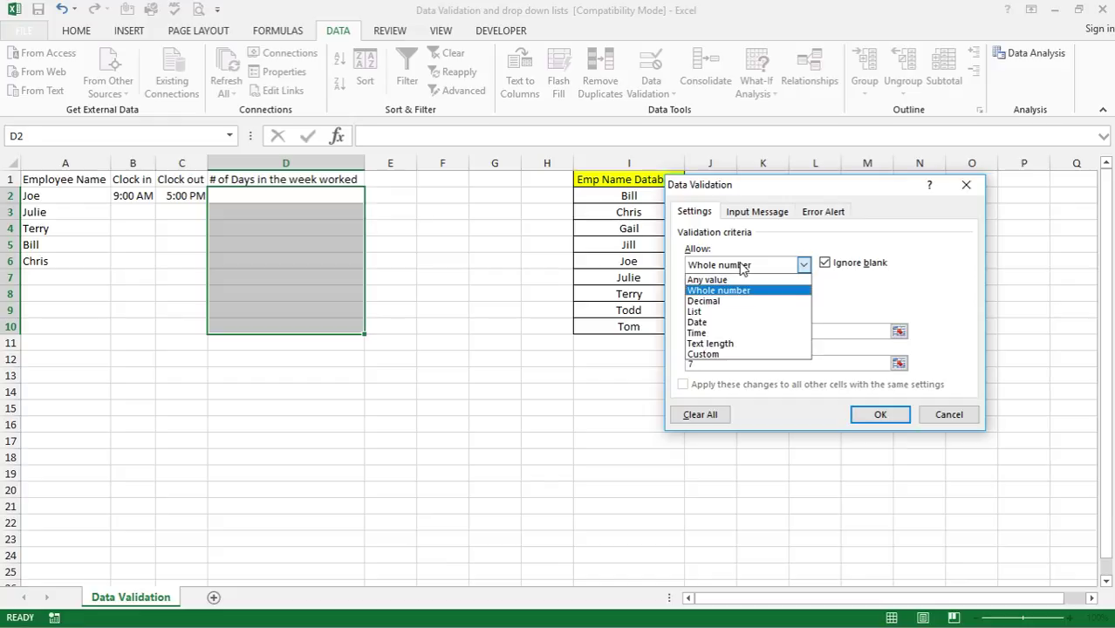
{"action": "left_click", "coordinate": [742, 265]}
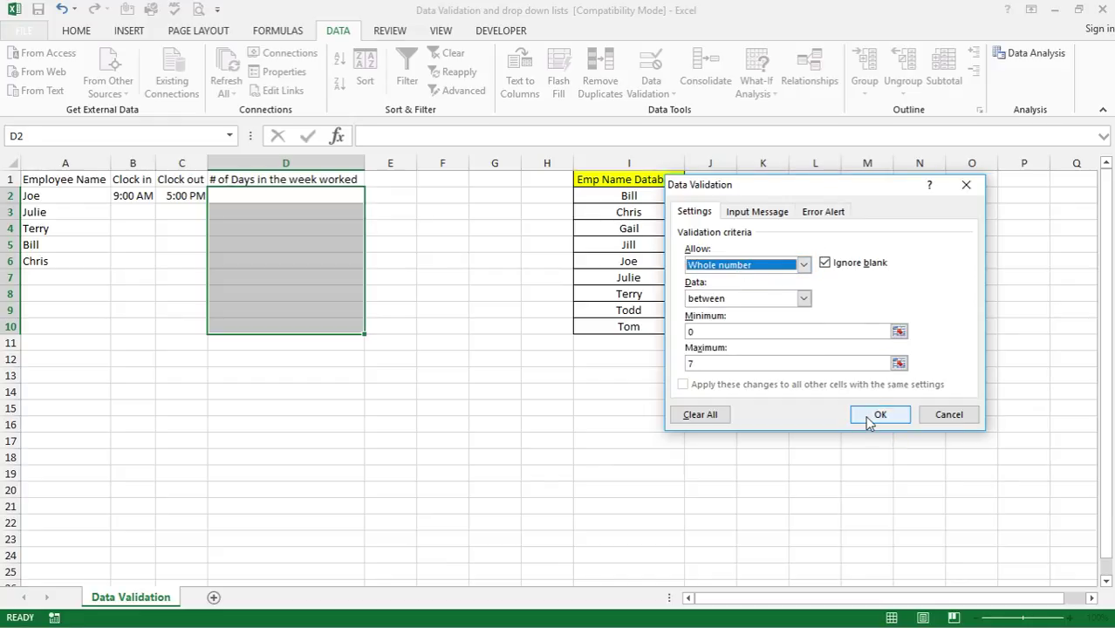
- Add the input message "Enter number of days betweem 0 & 7" to the D2:D10 validation and apply it
{"action": "left_click", "coordinate": [757, 213]}
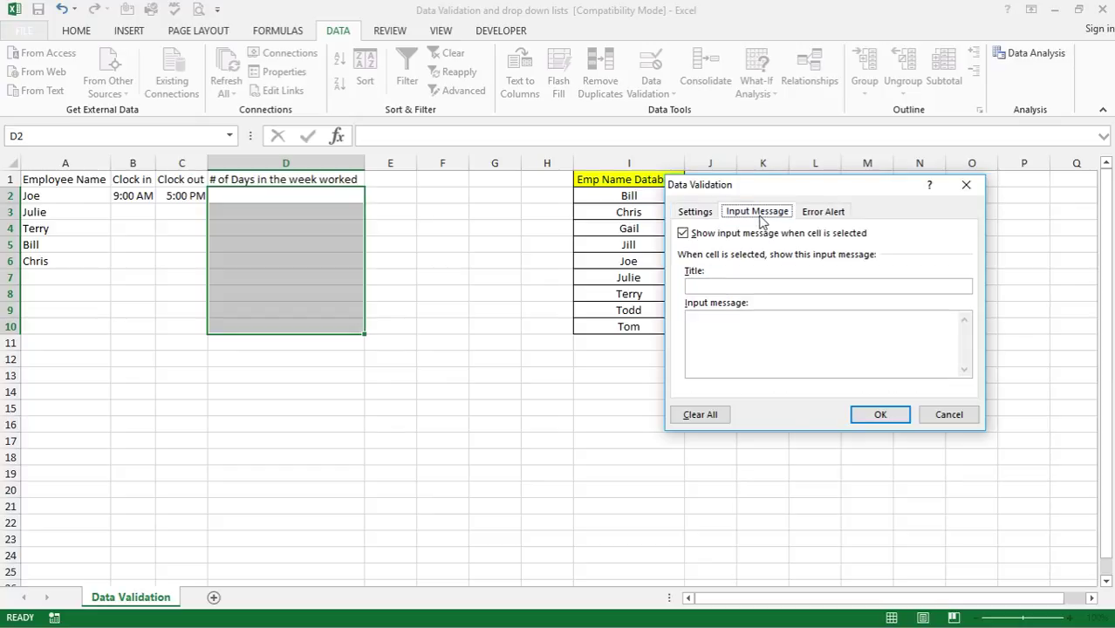
{"action": "left_click", "coordinate": [743, 344]}
{"action": "type", "text": "Enter number of da"}
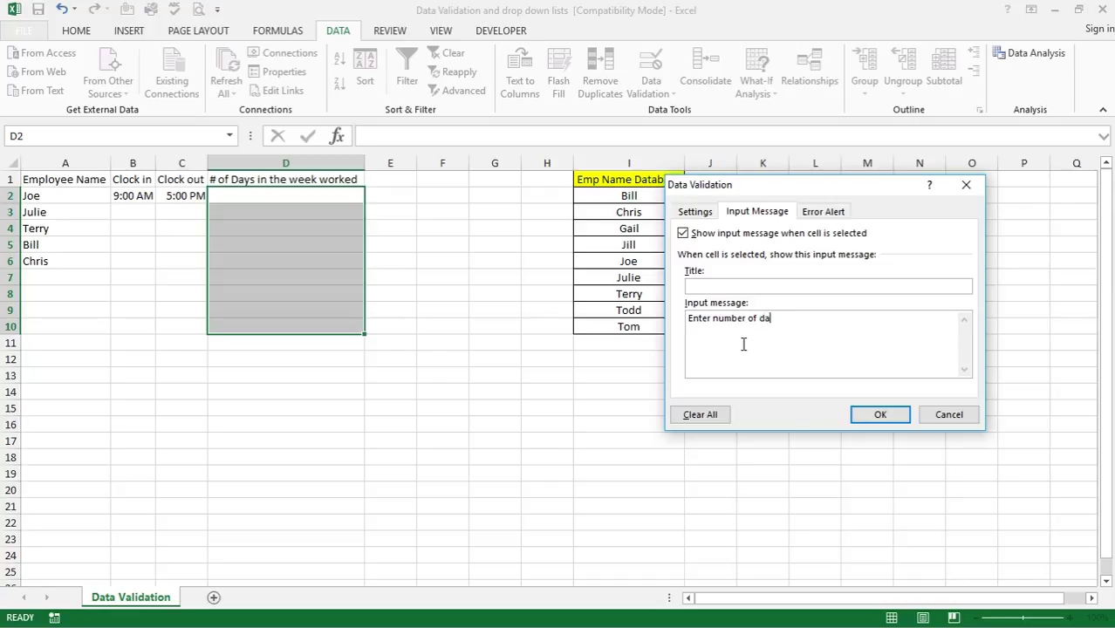
{"action": "type", "text": "ys betweem 0 & 7"}
{"action": "left_click", "coordinate": [880, 415]}
- Check the input message on cell D2 and test the validation by trying to enter the text kjdhkahdaldkh
{"action": "left_click", "coordinate": [446, 394]}
{"action": "left_click", "coordinate": [250, 197]}
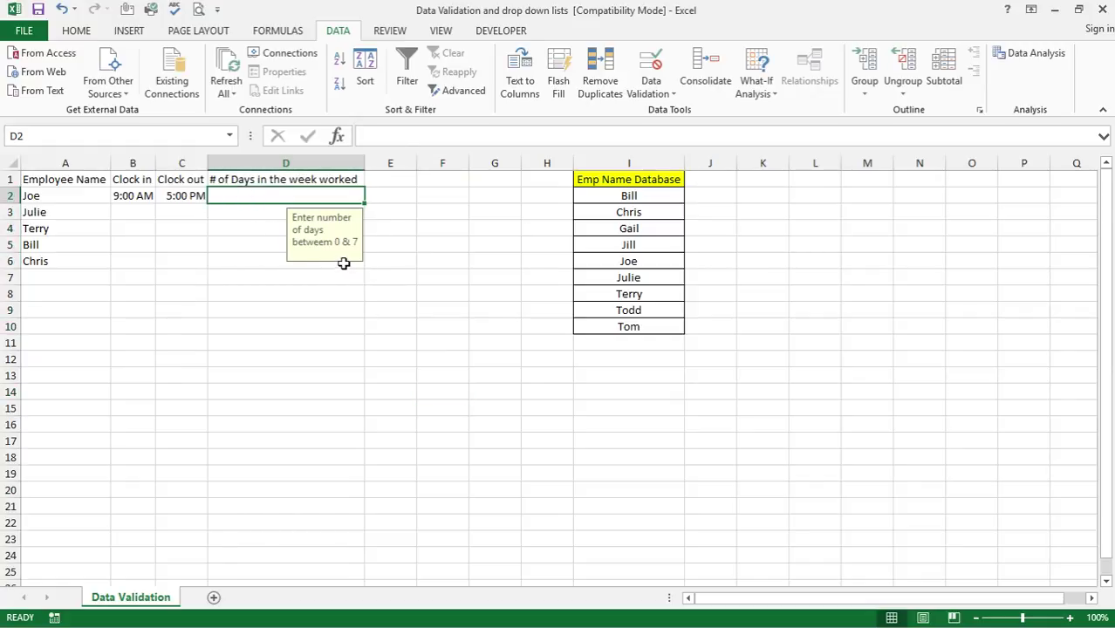
{"action": "left_click", "coordinate": [401, 399]}
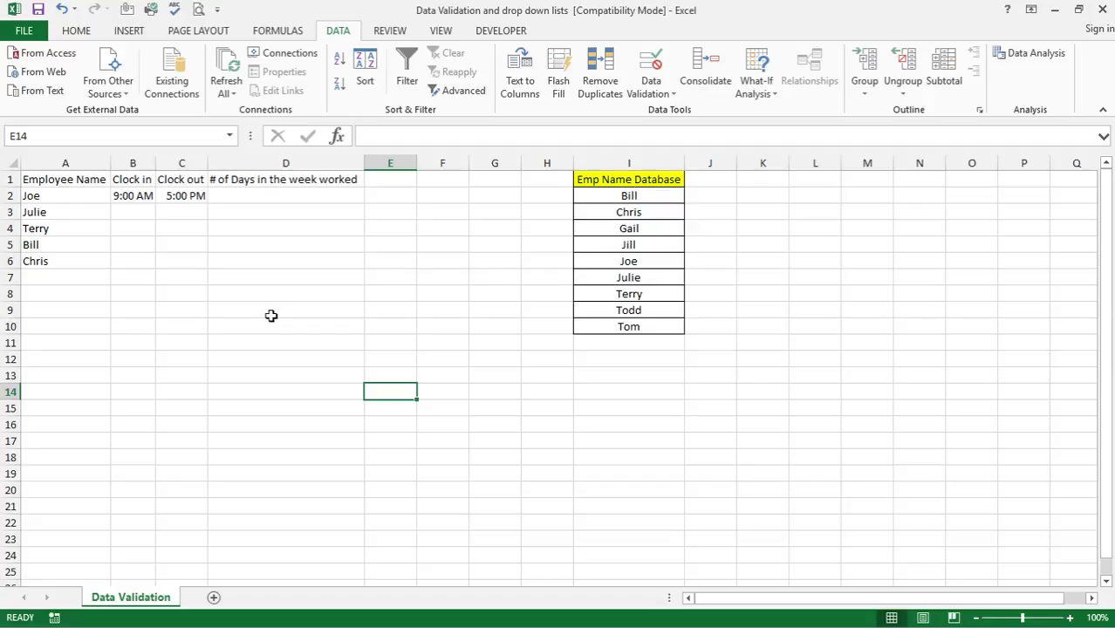
{"action": "left_click", "coordinate": [274, 198]}
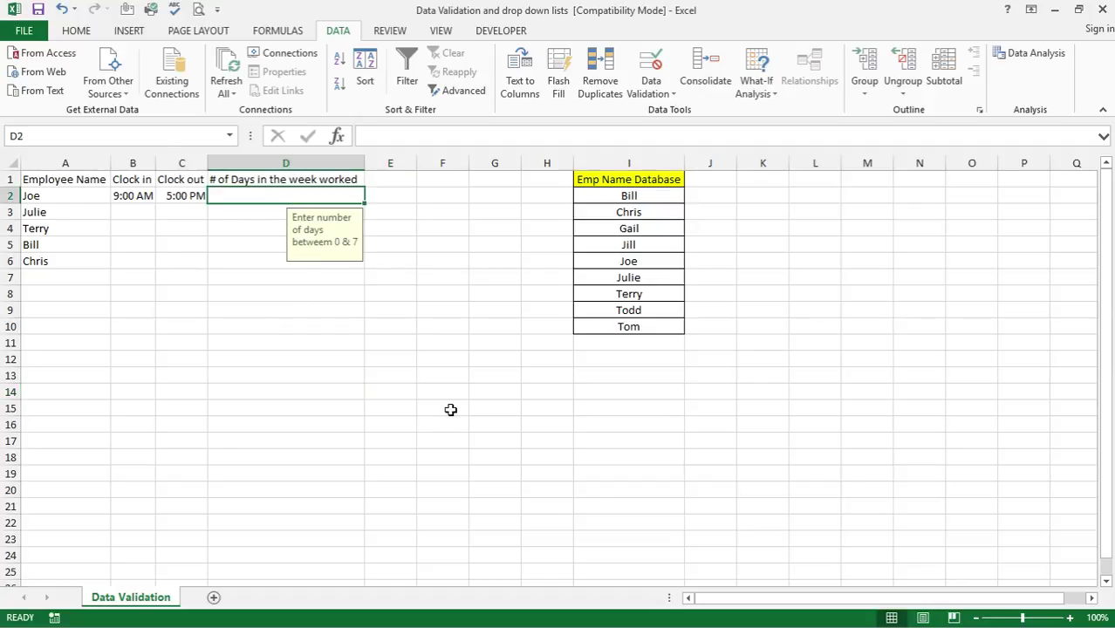
{"action": "type", "text": "kjdhkahdaldkh"}
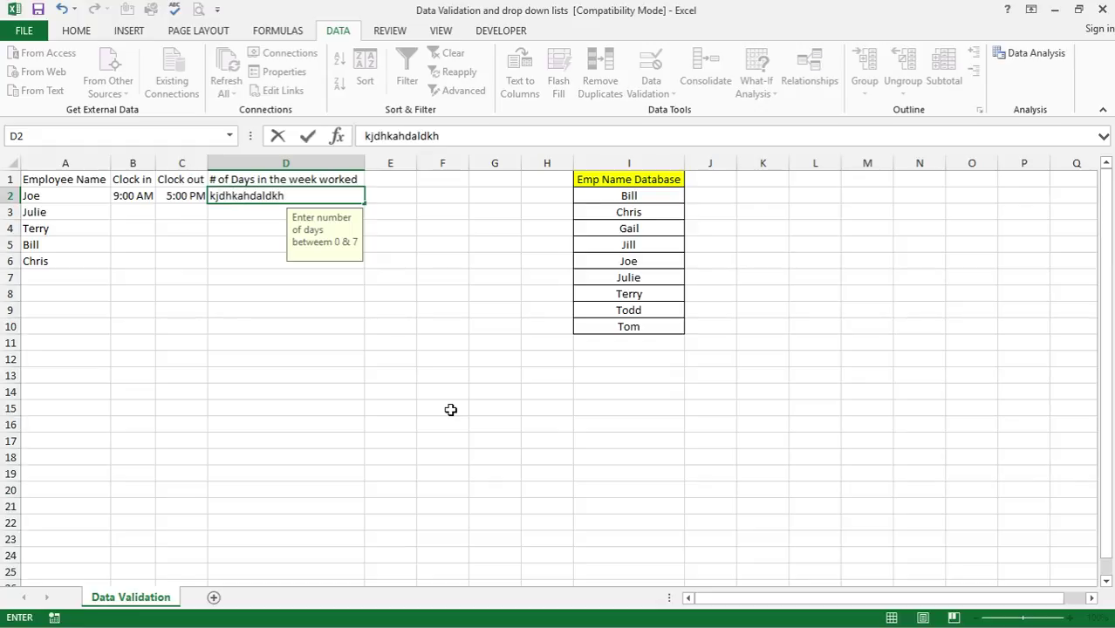
{"action": "key", "text": "Return"}
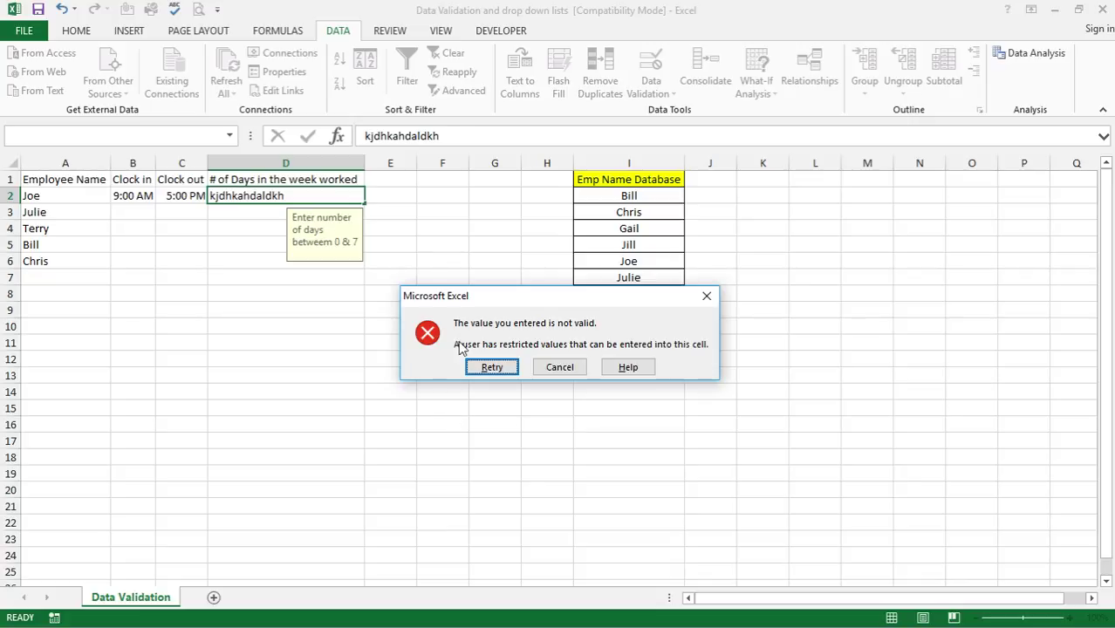
{"action": "left_click", "coordinate": [514, 368]}
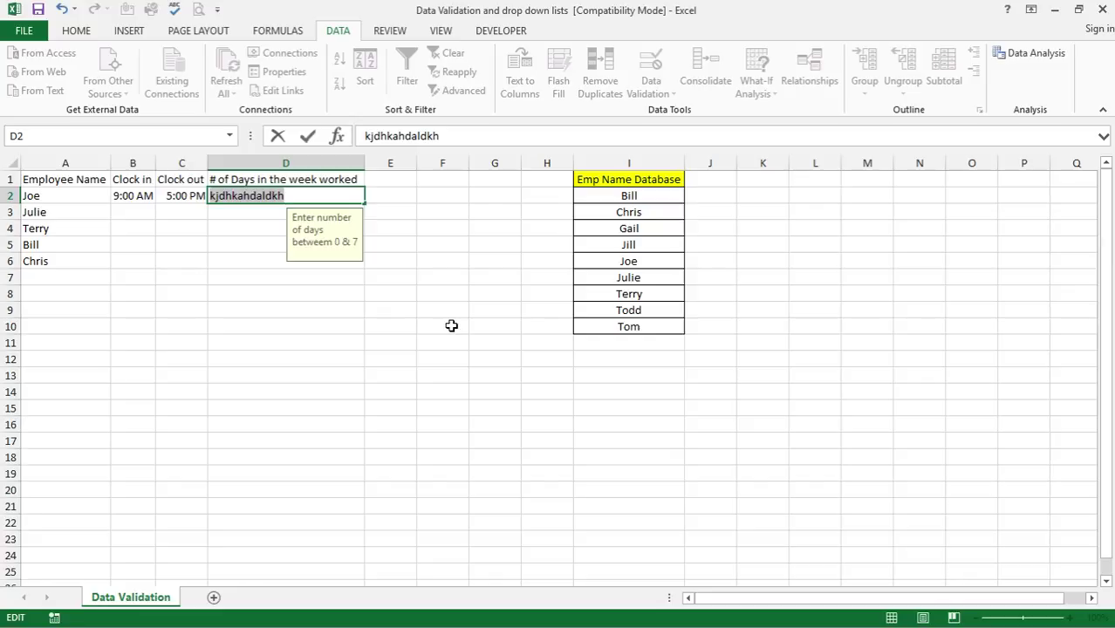
- Enter 7 as the days worked in cell D2 and 5 in cell D3
{"action": "type", "text": "7"}
{"action": "key", "text": "Return"}
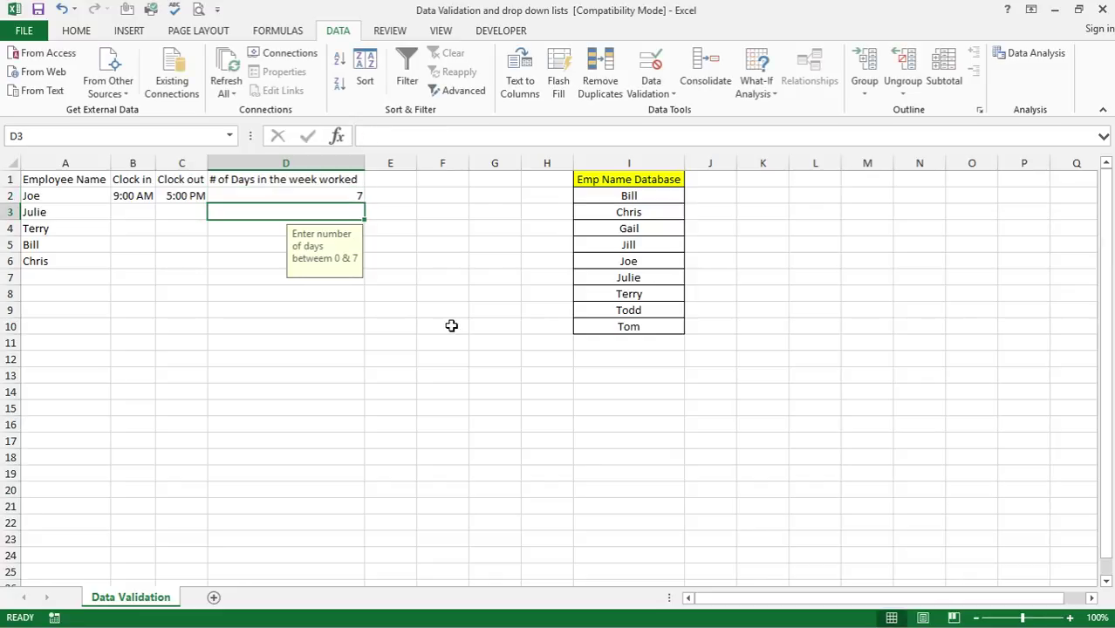
{"action": "type", "text": "5"}
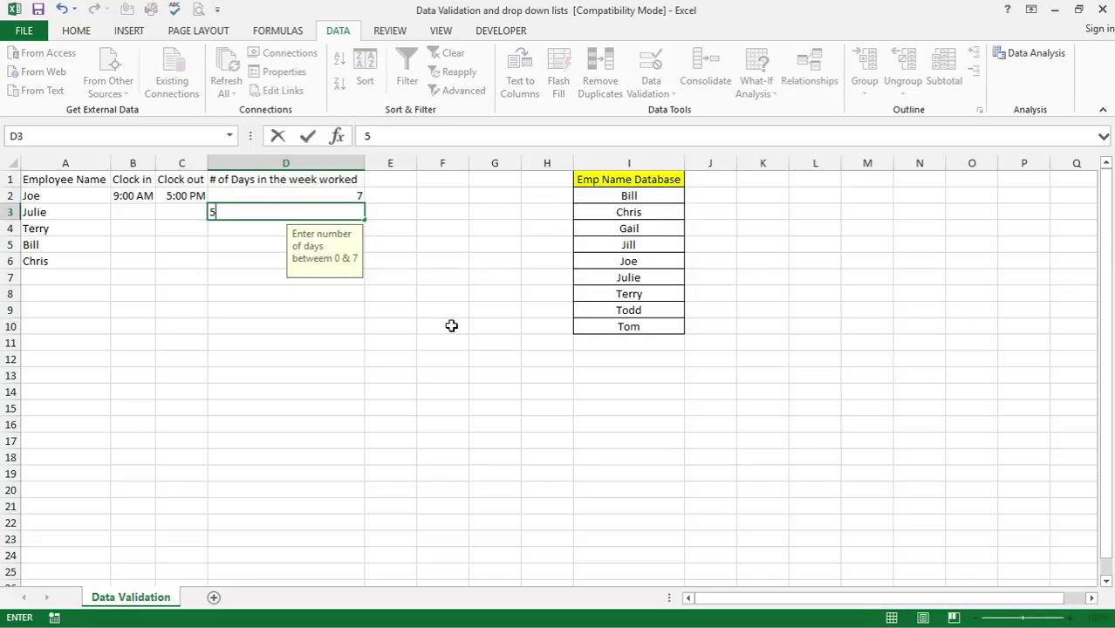
{"action": "key", "text": "Return"}
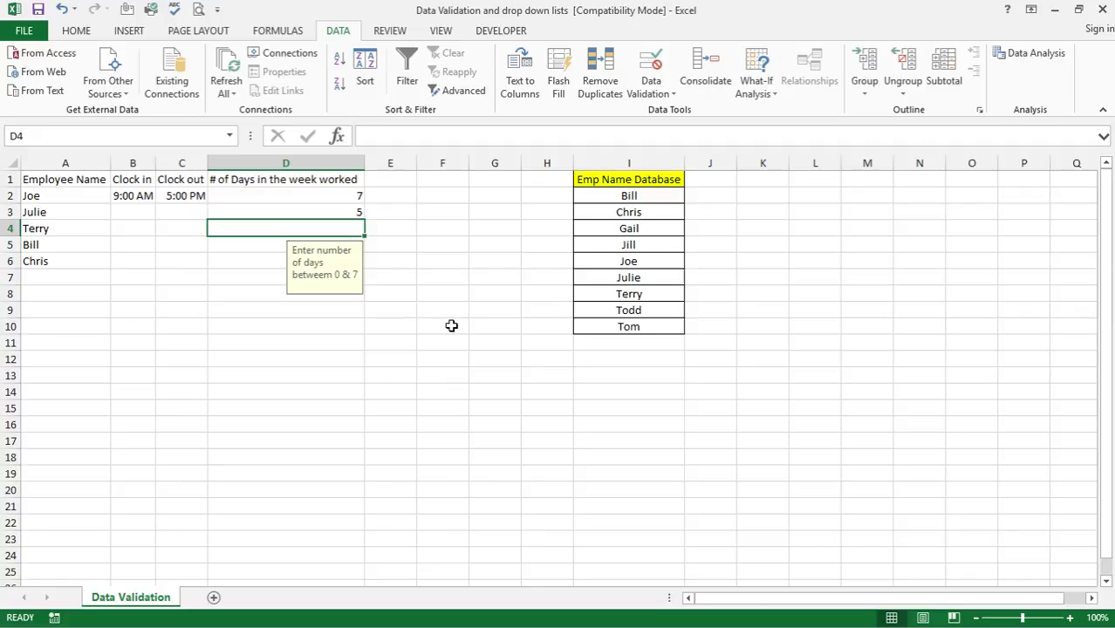
- Test the validation in cell D4 by trying 8 days worked, and correct the entry to 7
{"action": "type", "text": "8"}
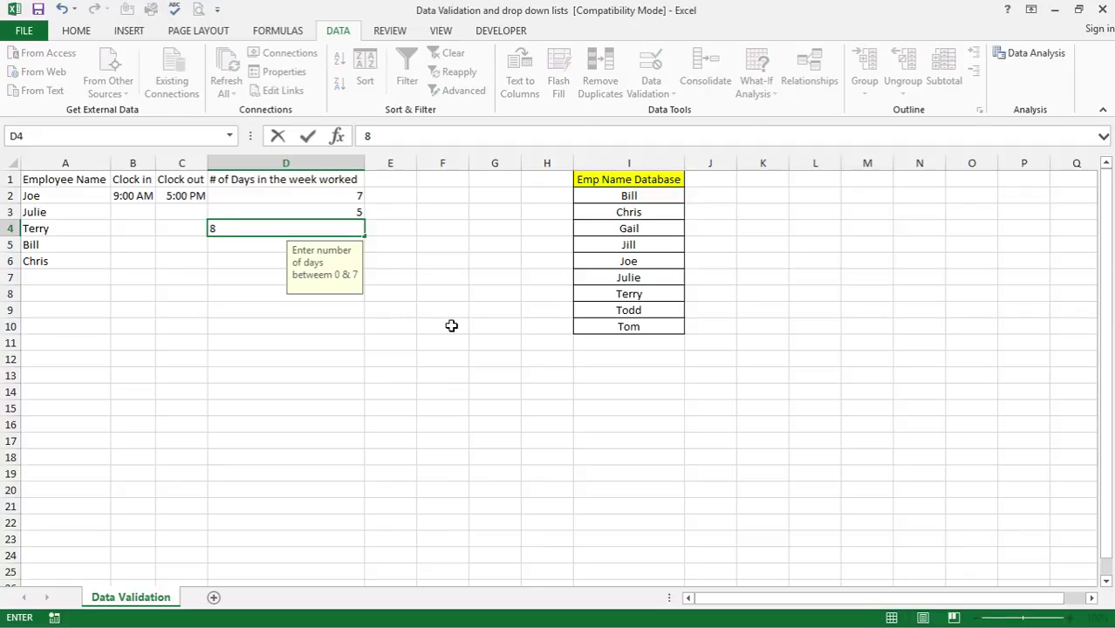
{"action": "key", "text": "Return"}
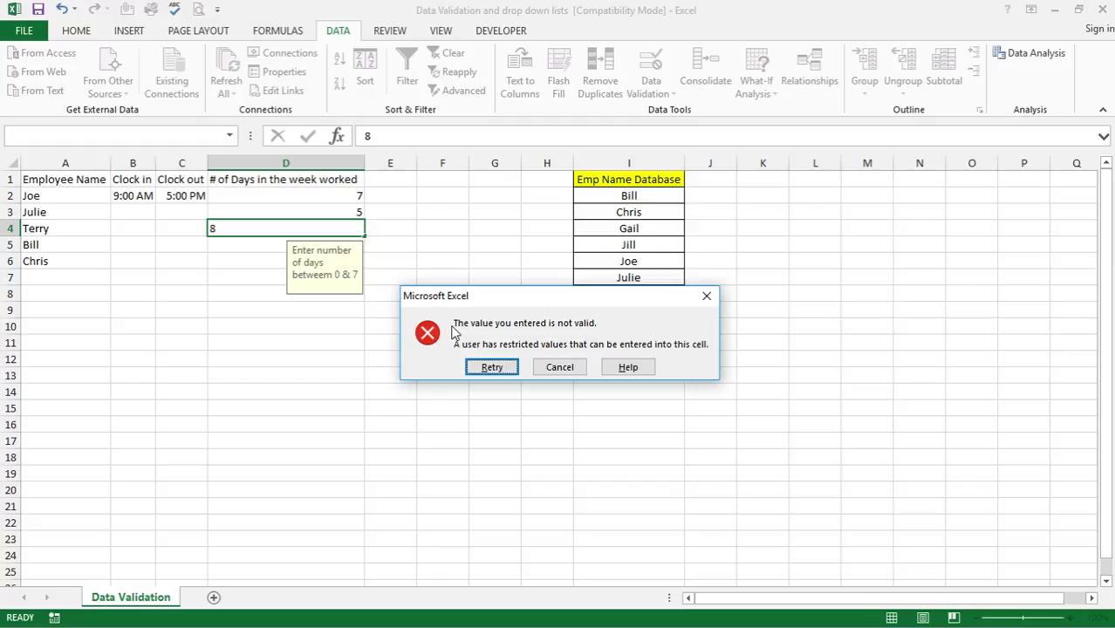
{"action": "left_click", "coordinate": [504, 370]}
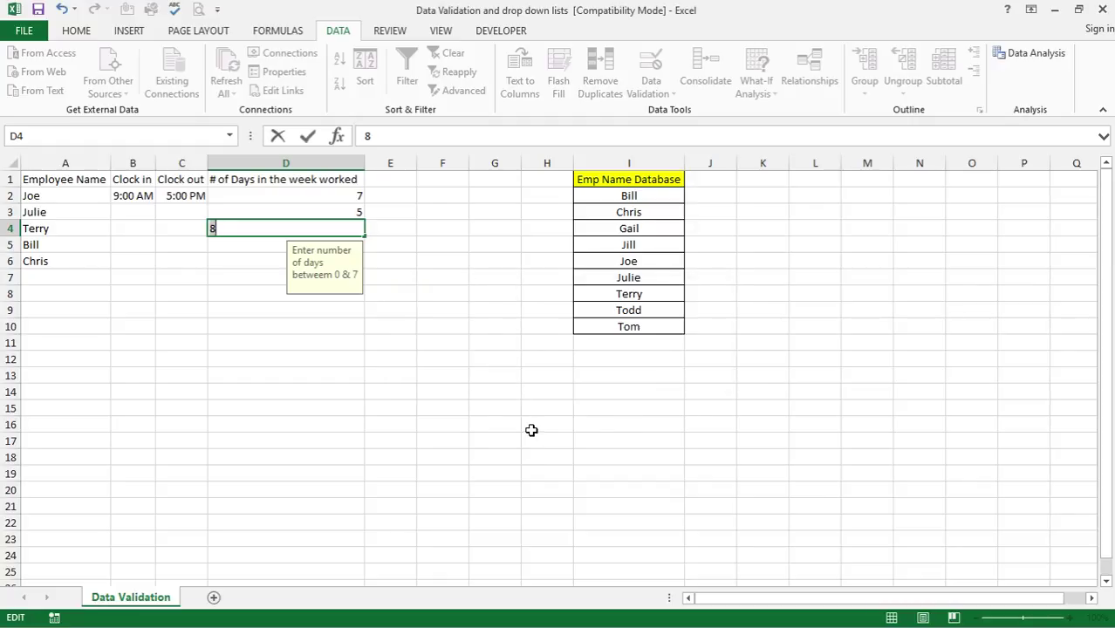
{"action": "type", "text": "7"}
{"action": "key", "text": "Return"}
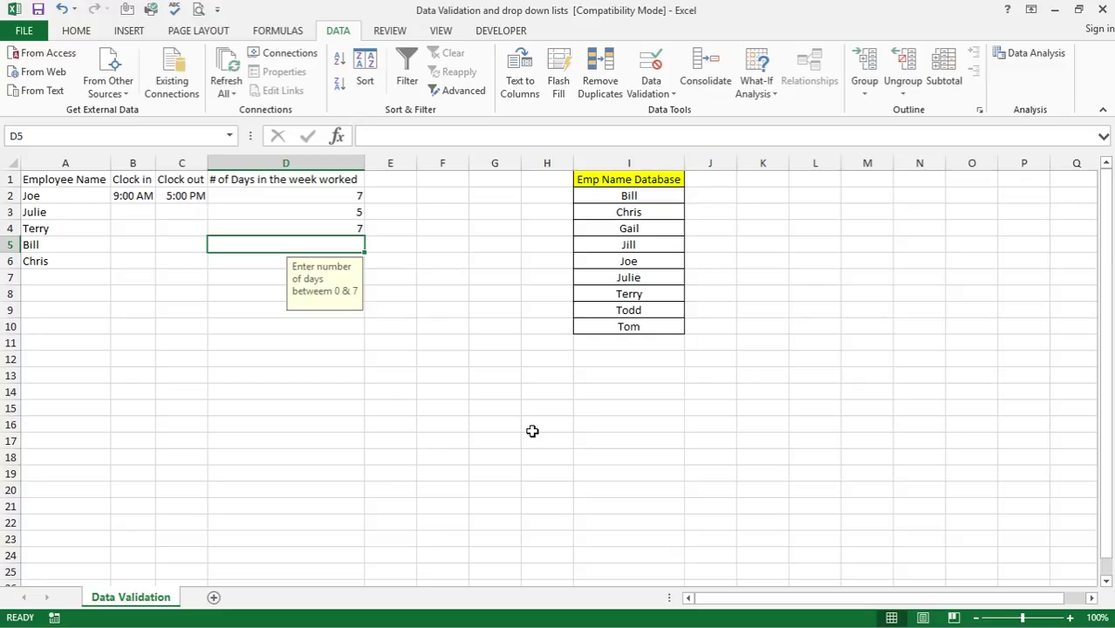
- Test the validation in cell D5 by trying -1 days worked, and correct the entry to 0
{"action": "type", "text": "-1"}
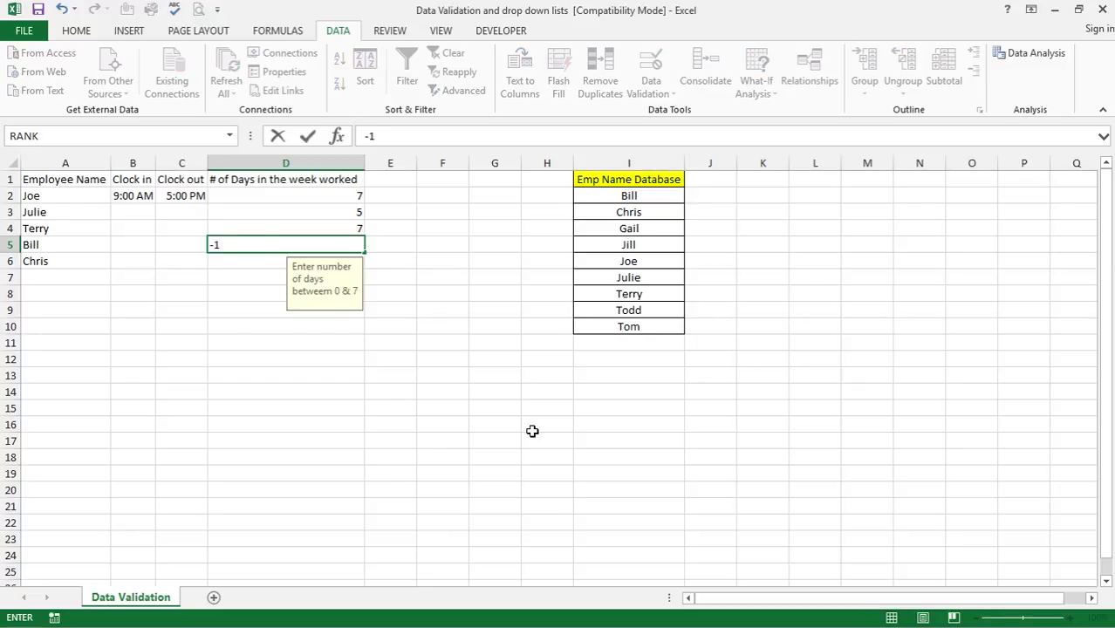
{"action": "key", "text": "Return"}
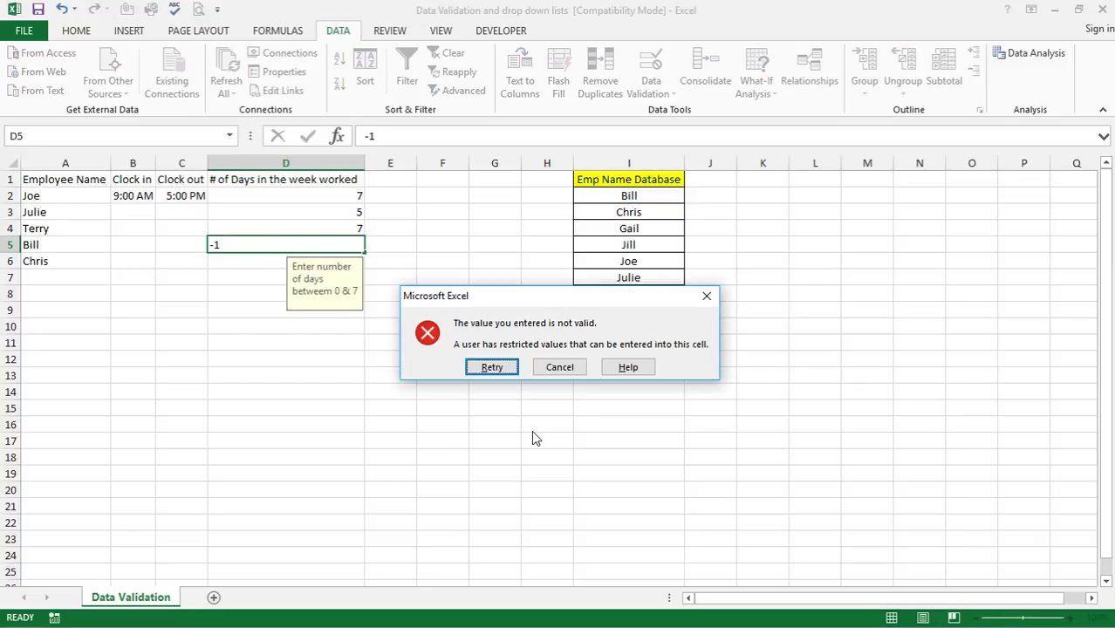
{"action": "key", "text": "Return"}
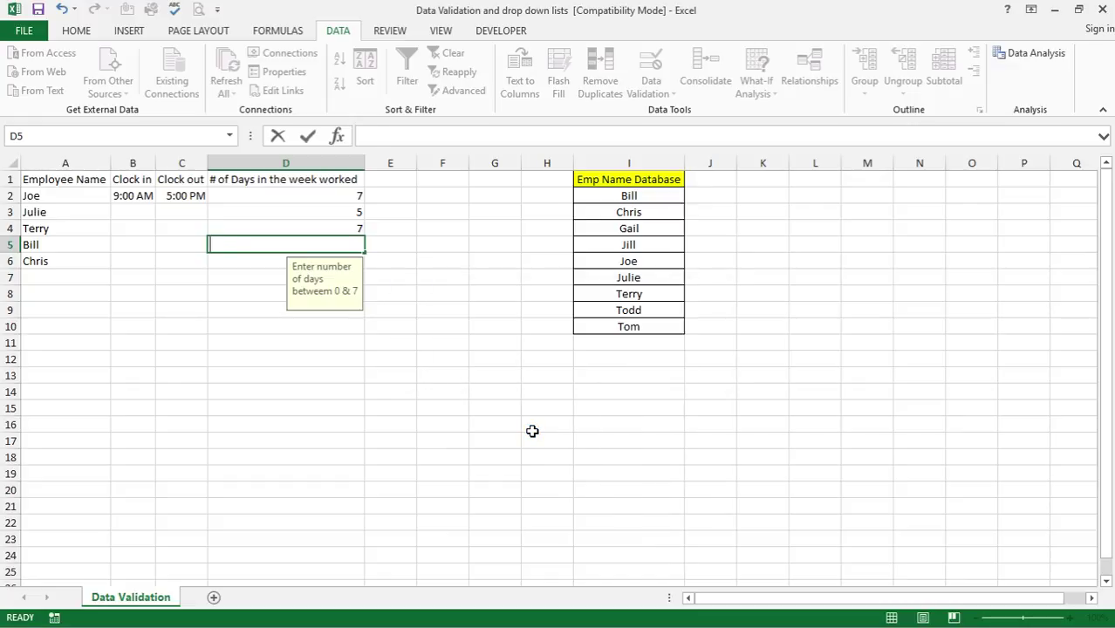
{"action": "type", "text": "0"}
{"action": "key", "text": "Return"}
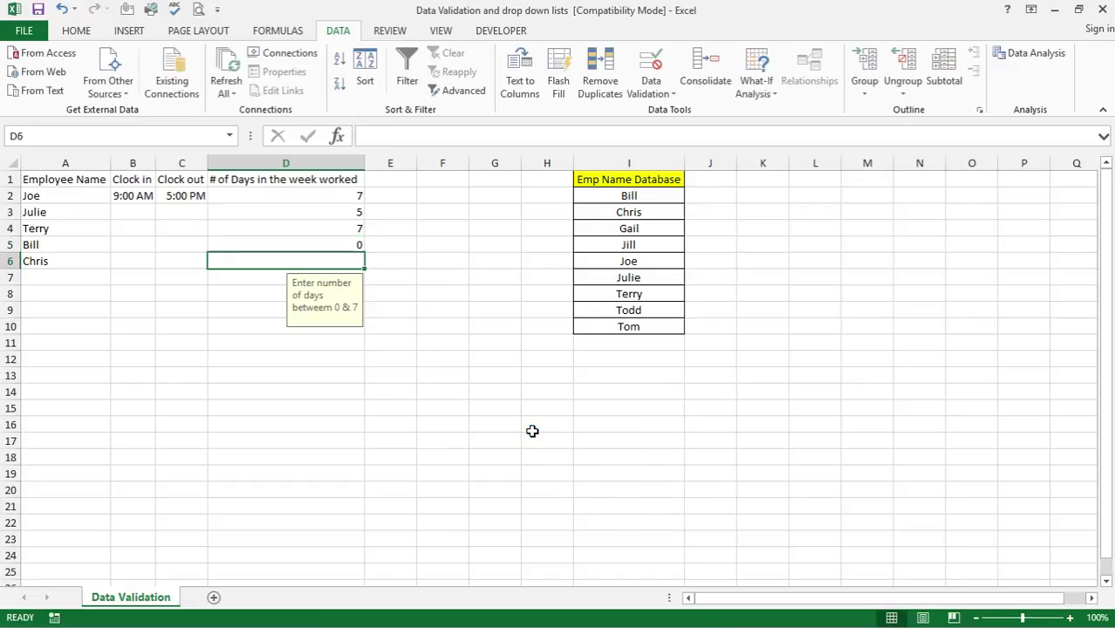
- Review the input messages on the employee name, clock-in and days-worked cells
{"action": "left_click", "coordinate": [395, 363]}
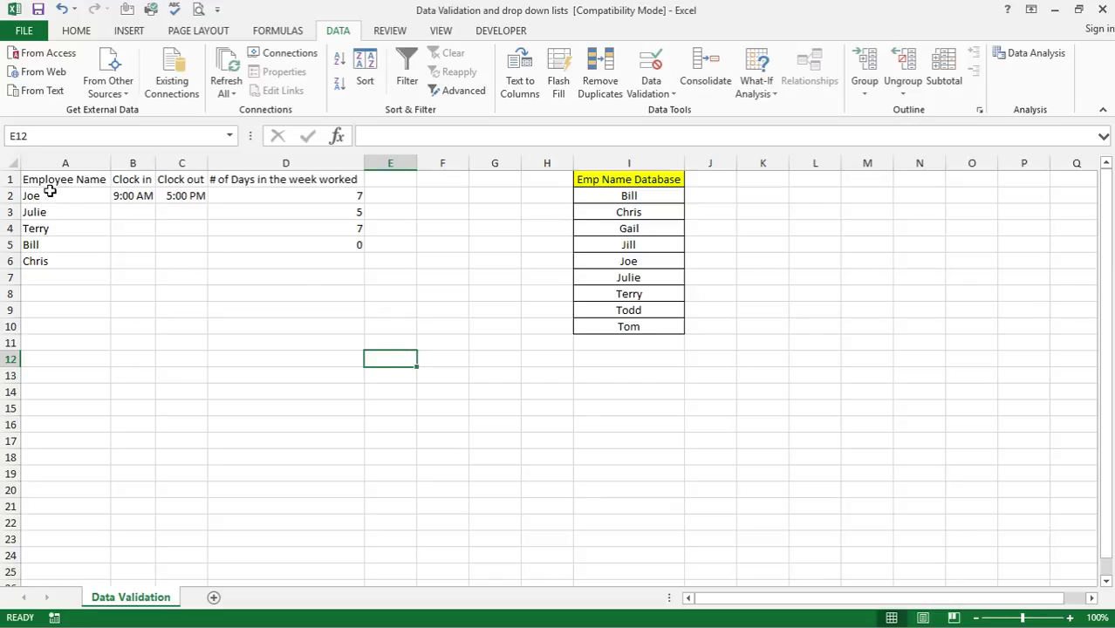
{"action": "left_click_drag", "start_coordinate": [48, 196], "coordinate": [59, 280]}
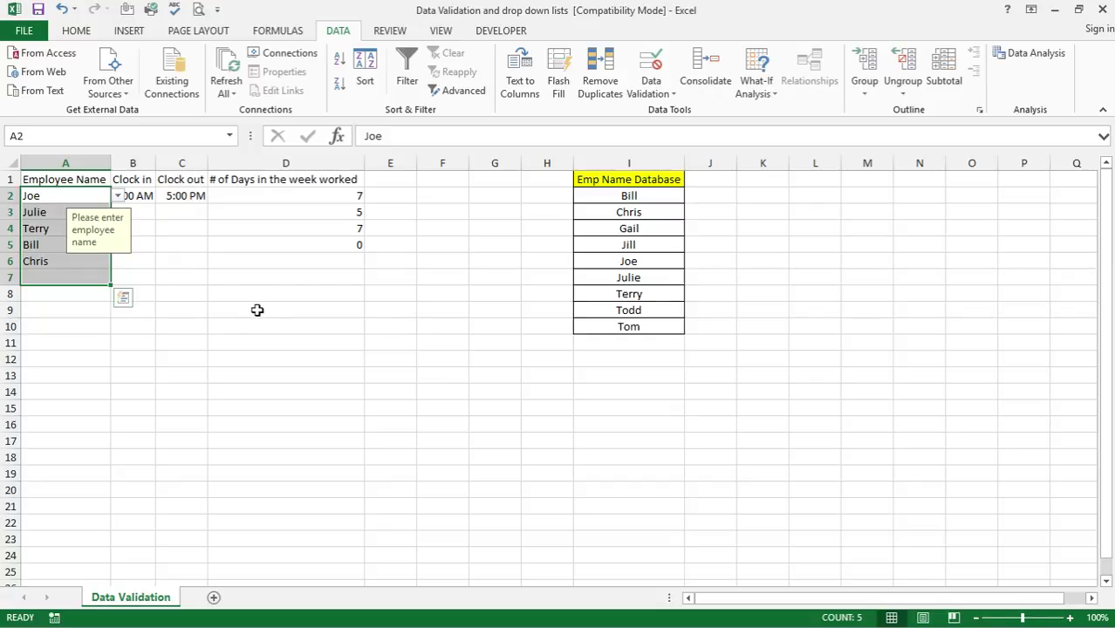
{"action": "left_click", "coordinate": [145, 197]}
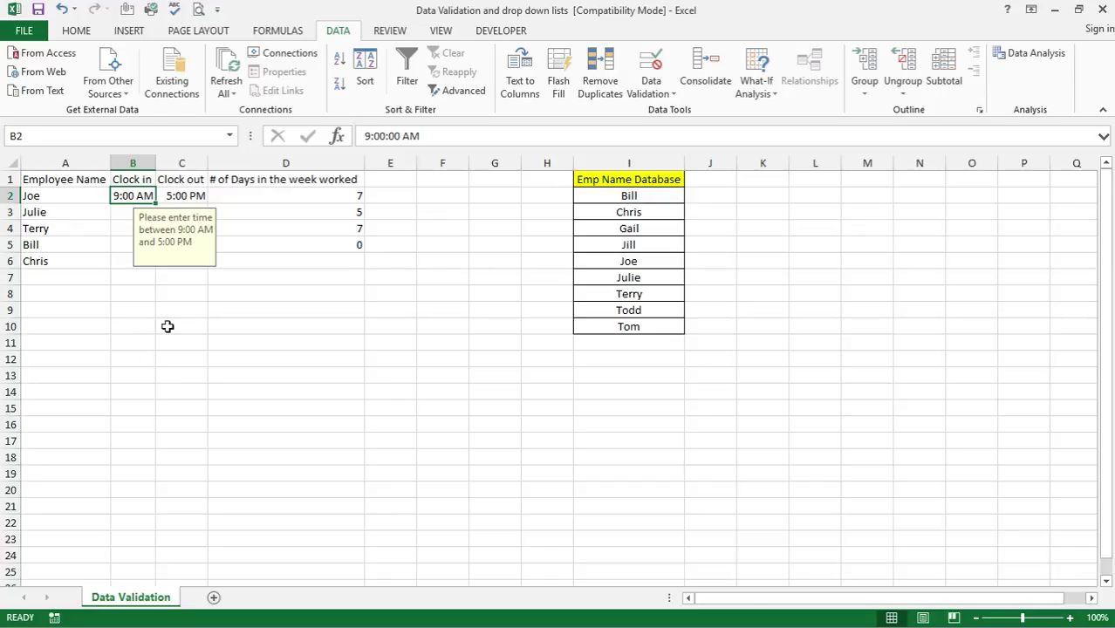
{"action": "left_click", "coordinate": [268, 197]}
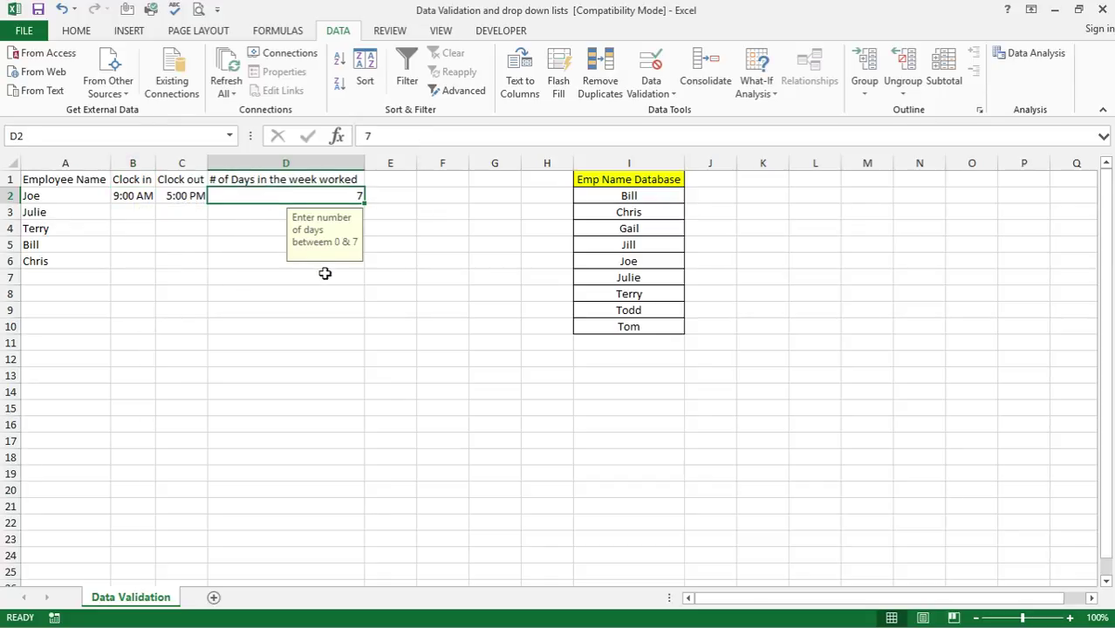